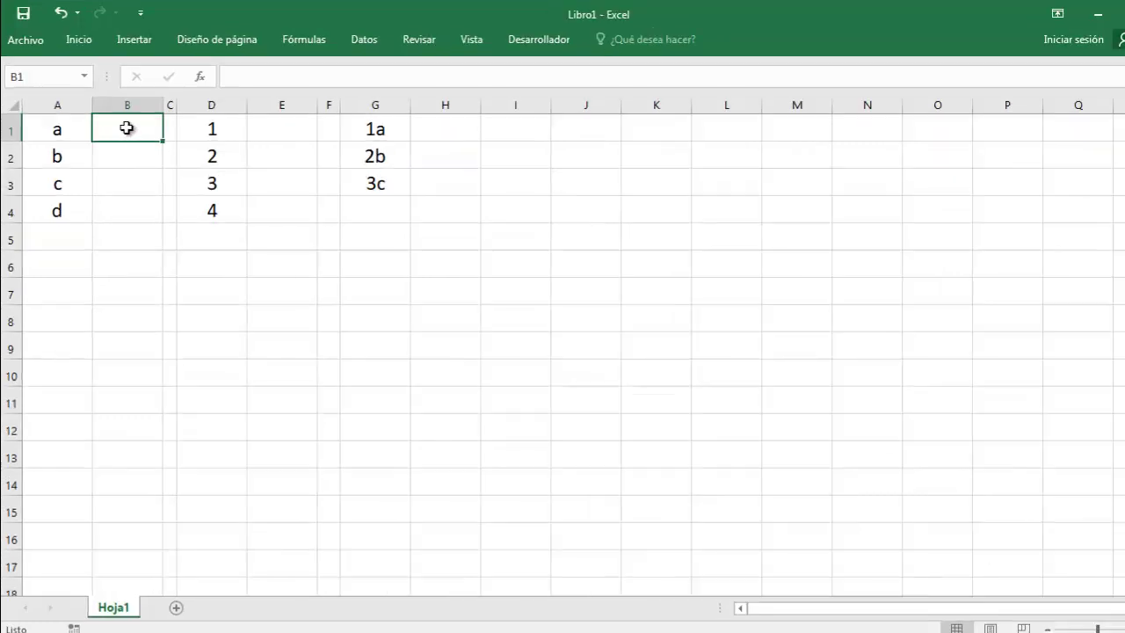
# Enter =INDICE($A$1:$A$4,FILA(A1)/2) in B1 so it returns a
pyautogui.write('=')
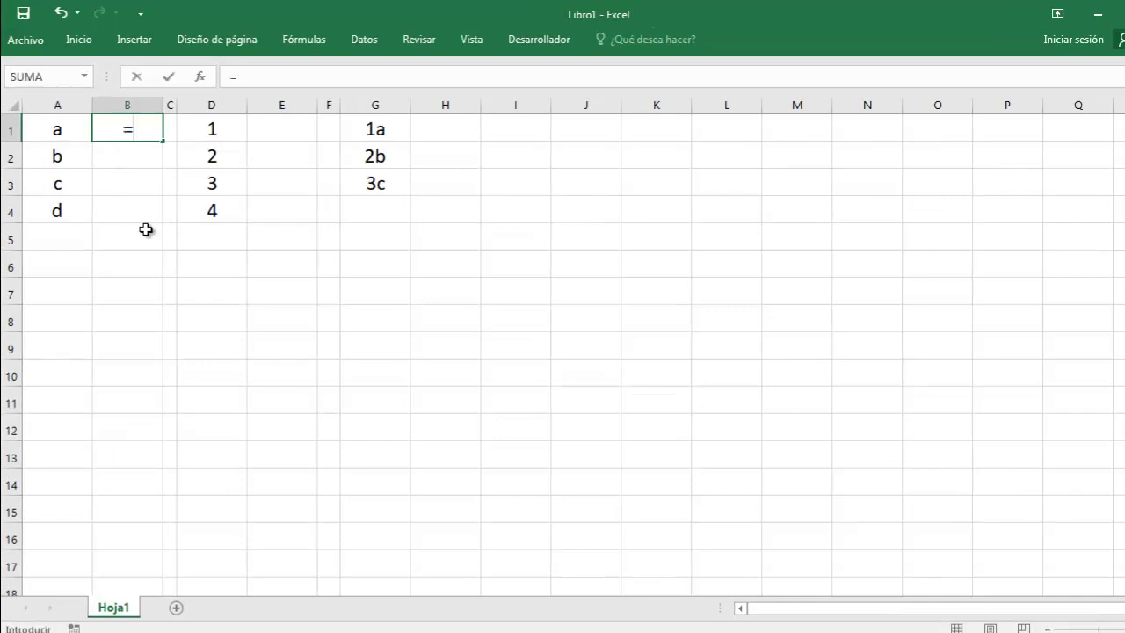
pyautogui.write('indi')
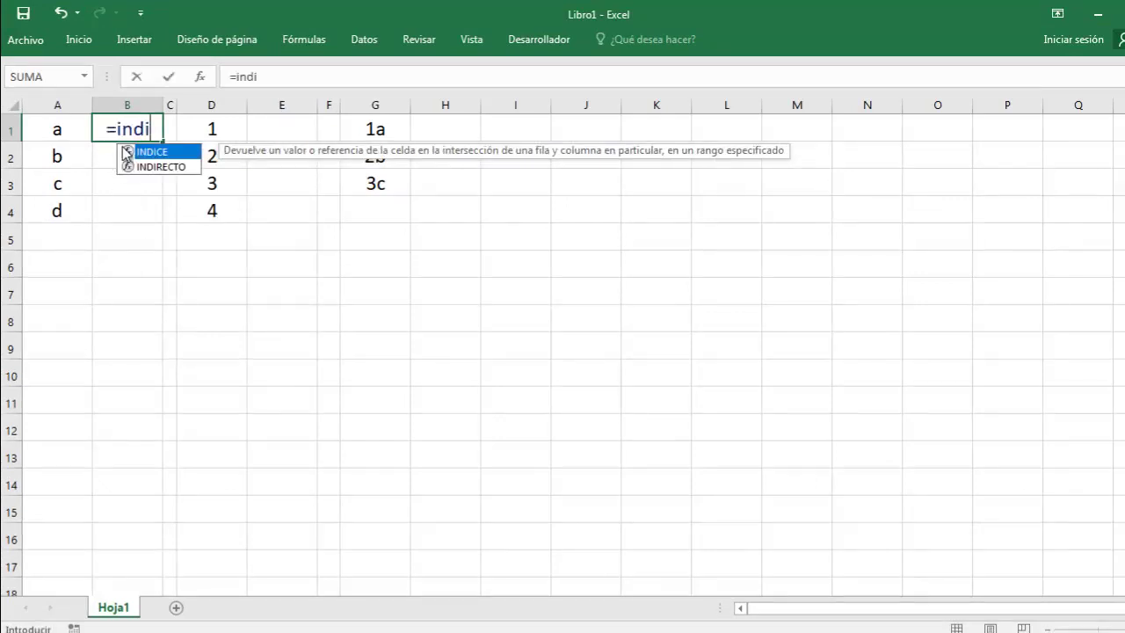
pyautogui.doubleClick(126, 151)
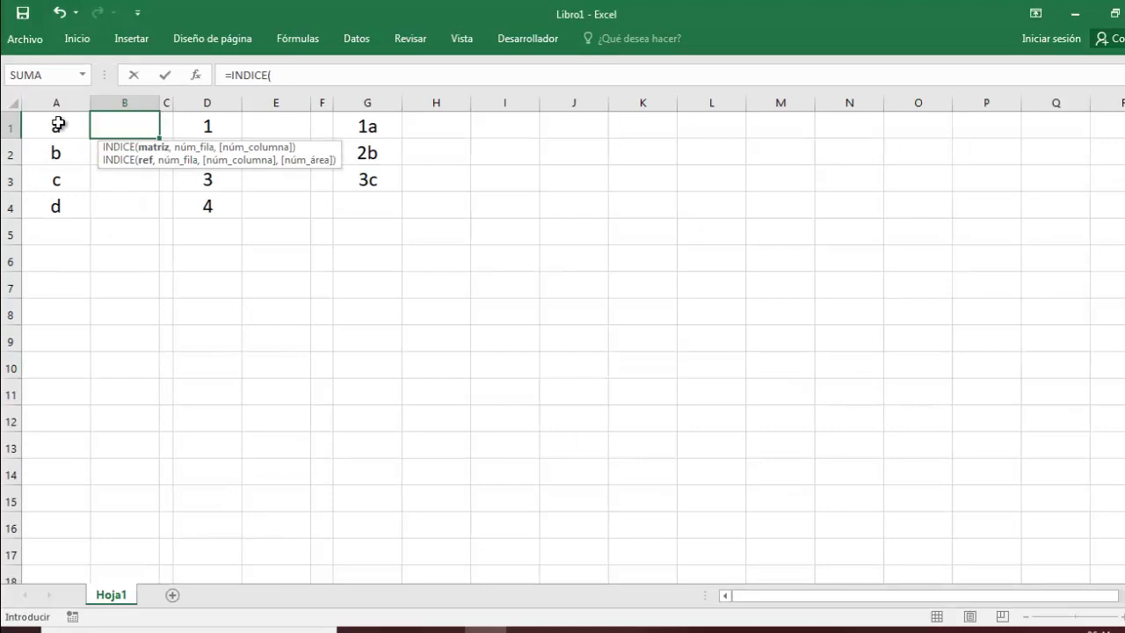
pyautogui.moveTo(57, 124); pyautogui.dragTo(56, 208)
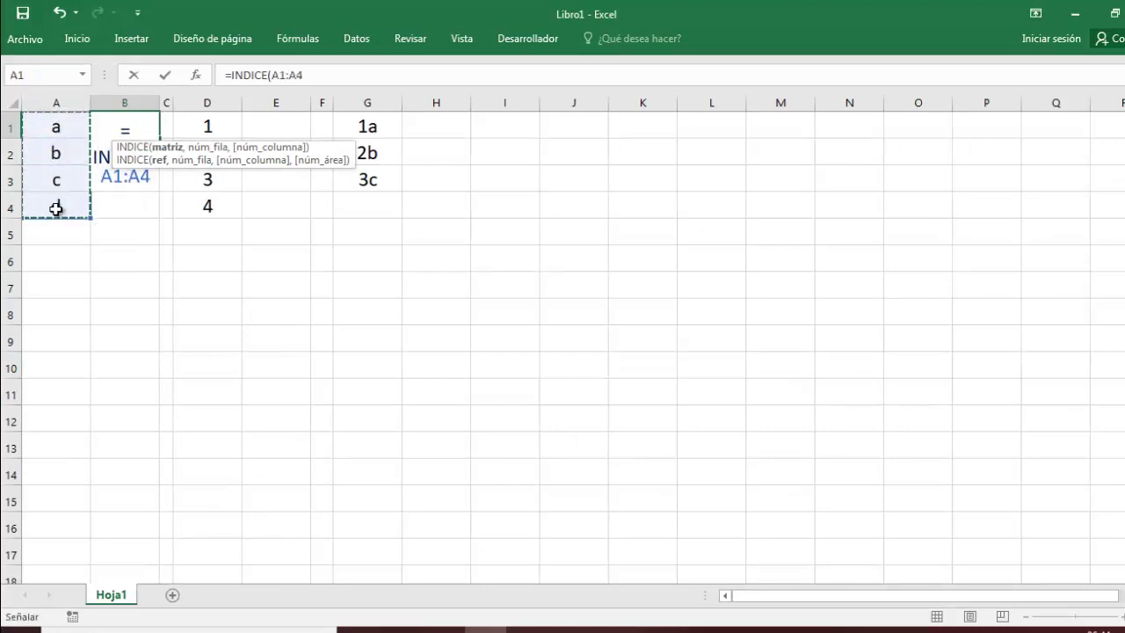
pyautogui.moveTo(305, 74); pyautogui.dragTo(273, 75)
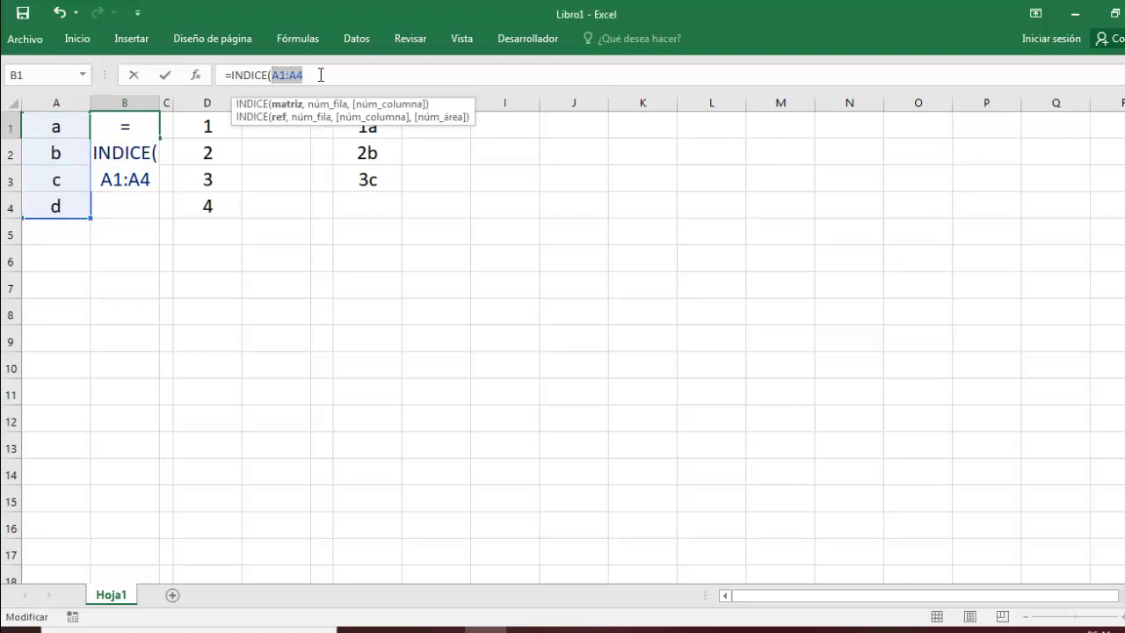
pyautogui.press('F4')
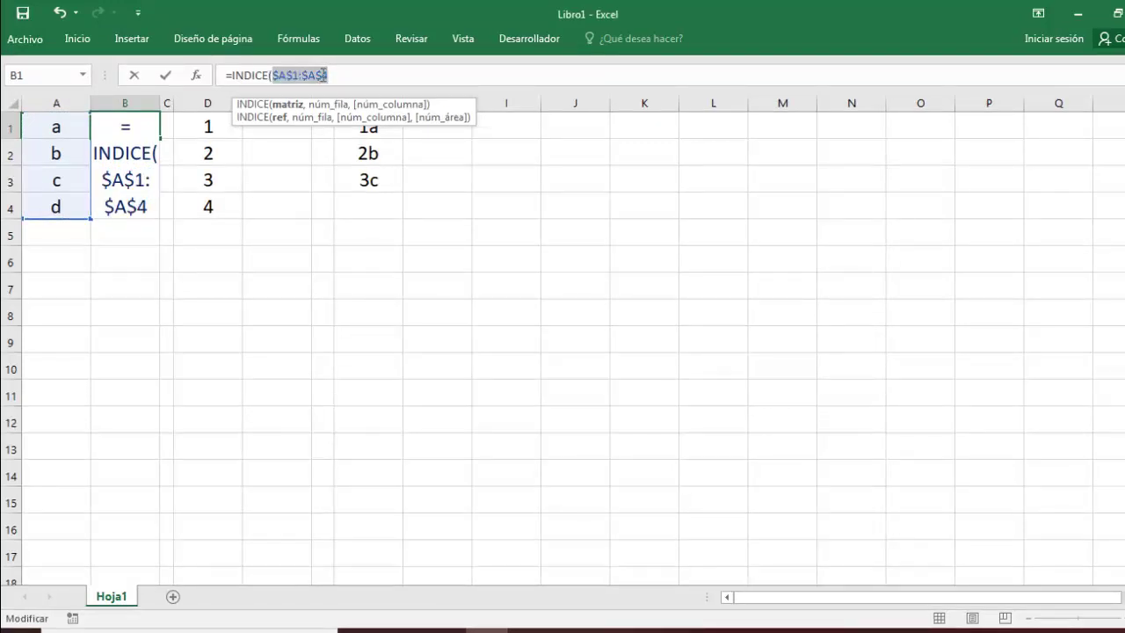
pyautogui.click(345, 72)
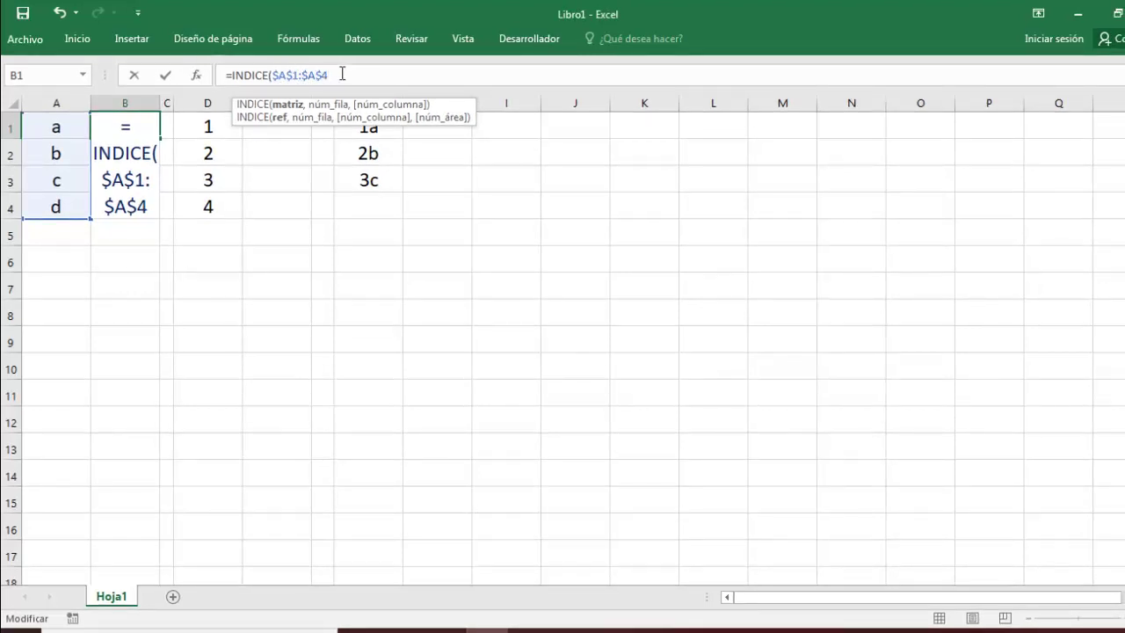
pyautogui.write(',')
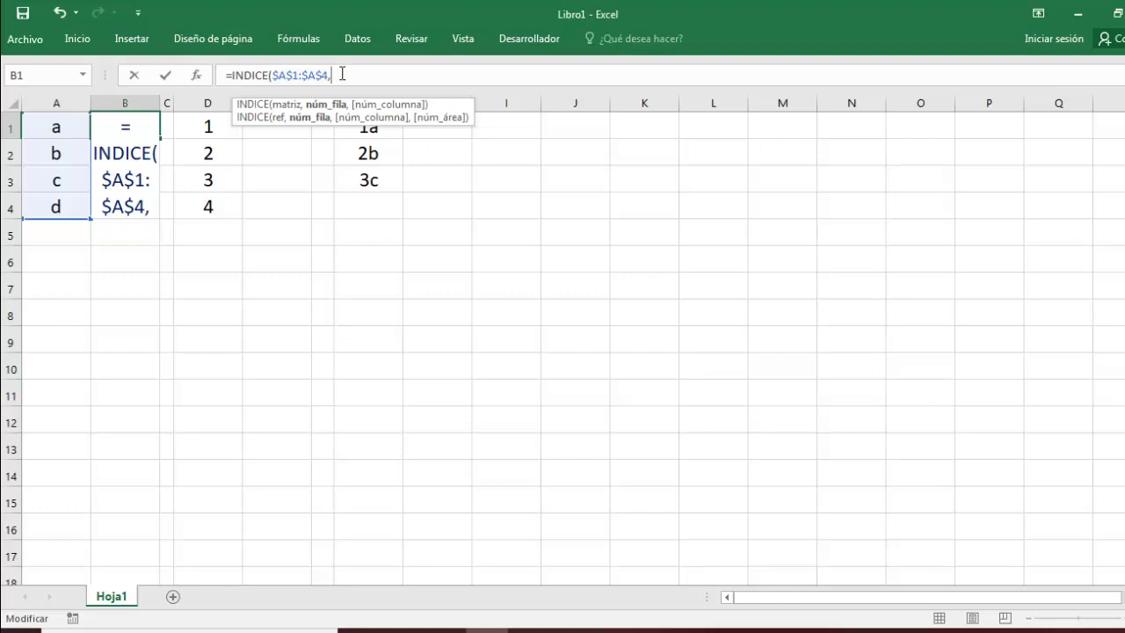
pyautogui.write('fi')
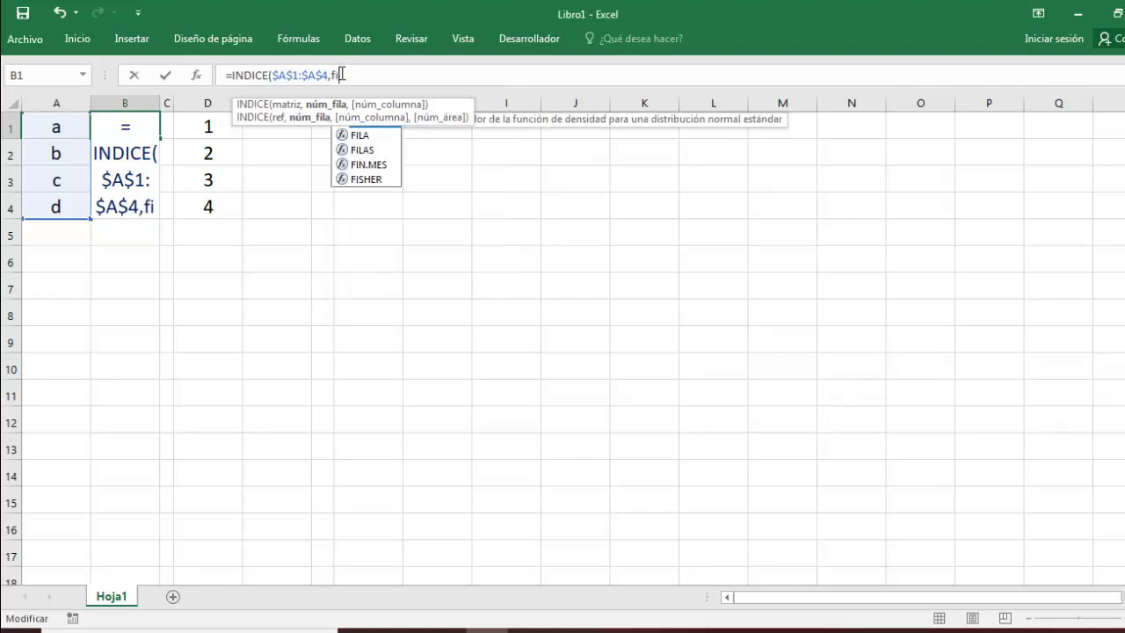
pyautogui.write('la')
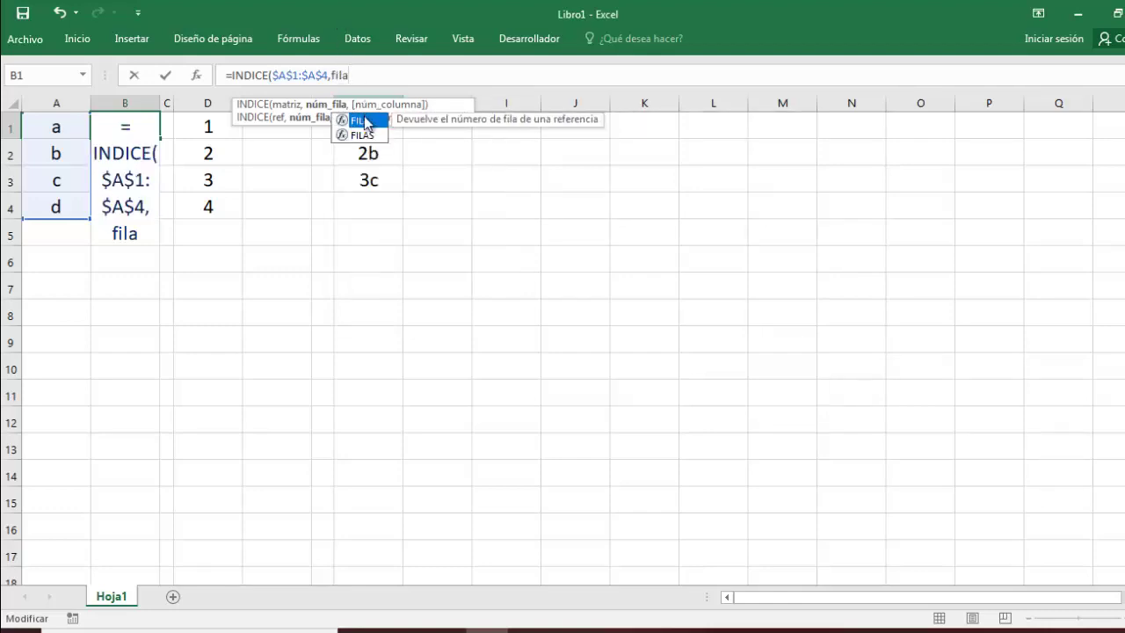
pyautogui.doubleClick(362, 120)
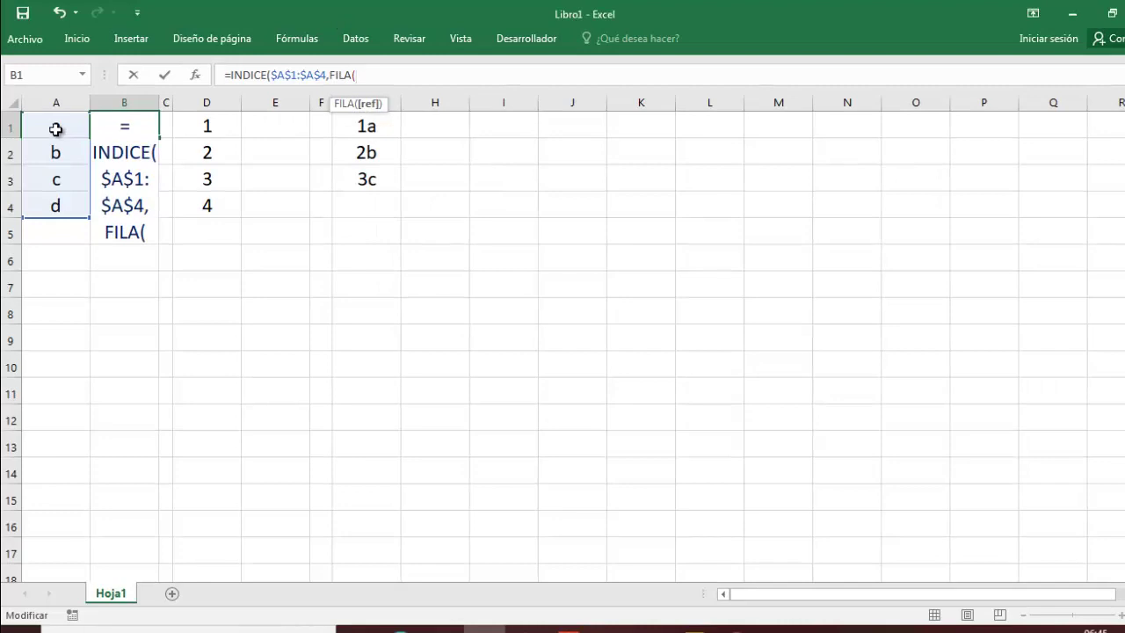
pyautogui.click(56, 129)
pyautogui.write(')')
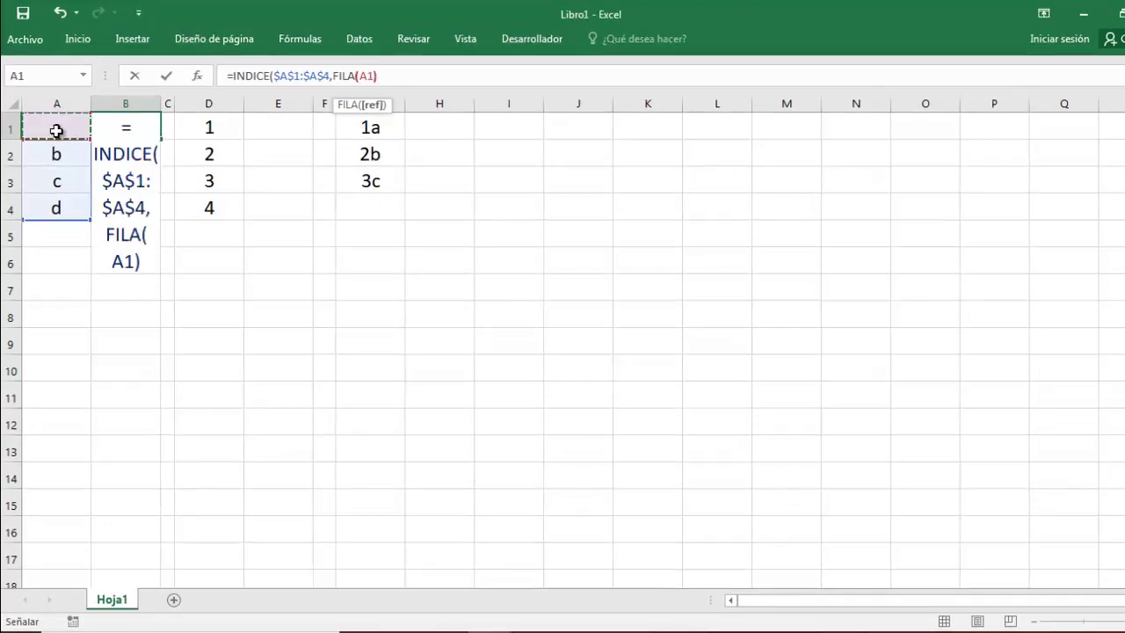
pyautogui.write('/')
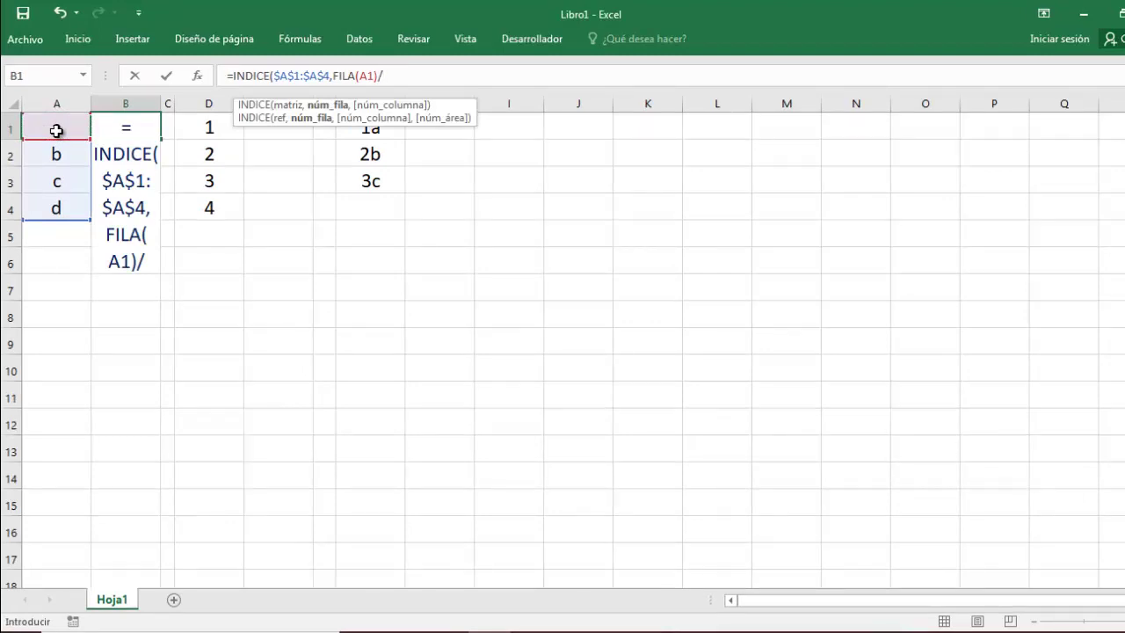
pyautogui.write('2')
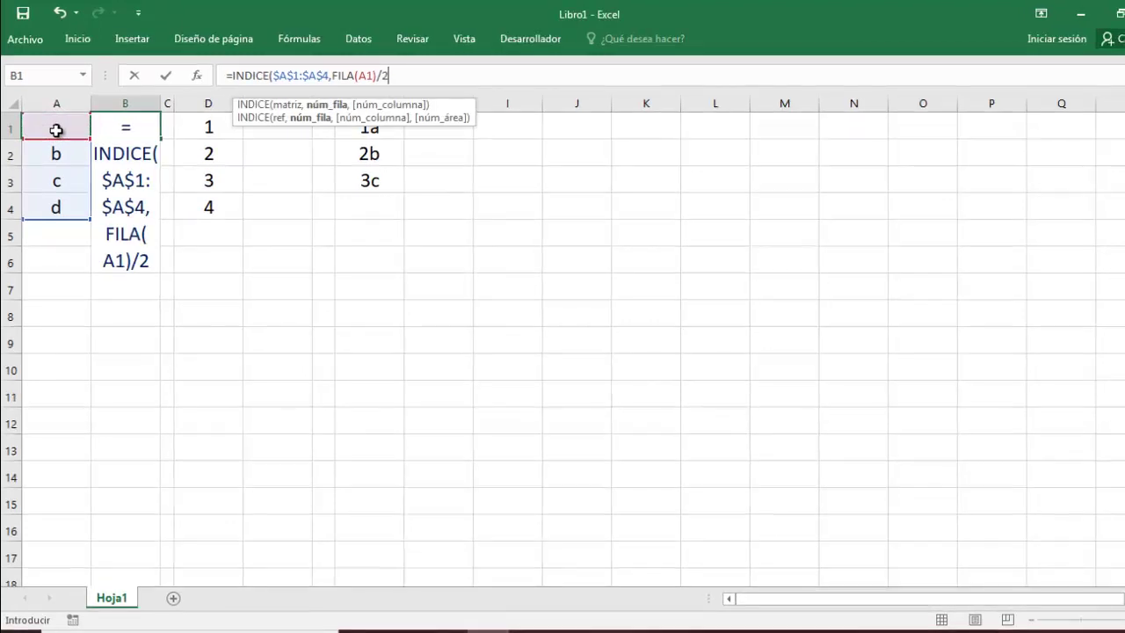
pyautogui.write(')')
pyautogui.press('Return')
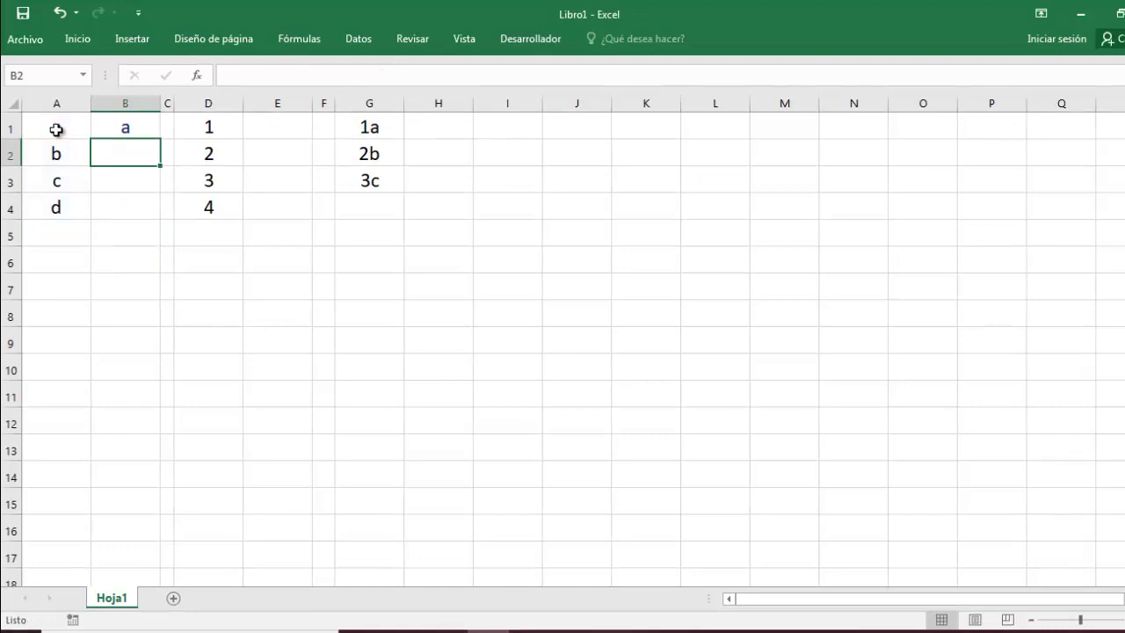
# Fill B1's formula down to B14 and clear the #¡REF! errors in rows 10–14
pyautogui.click(133, 121)
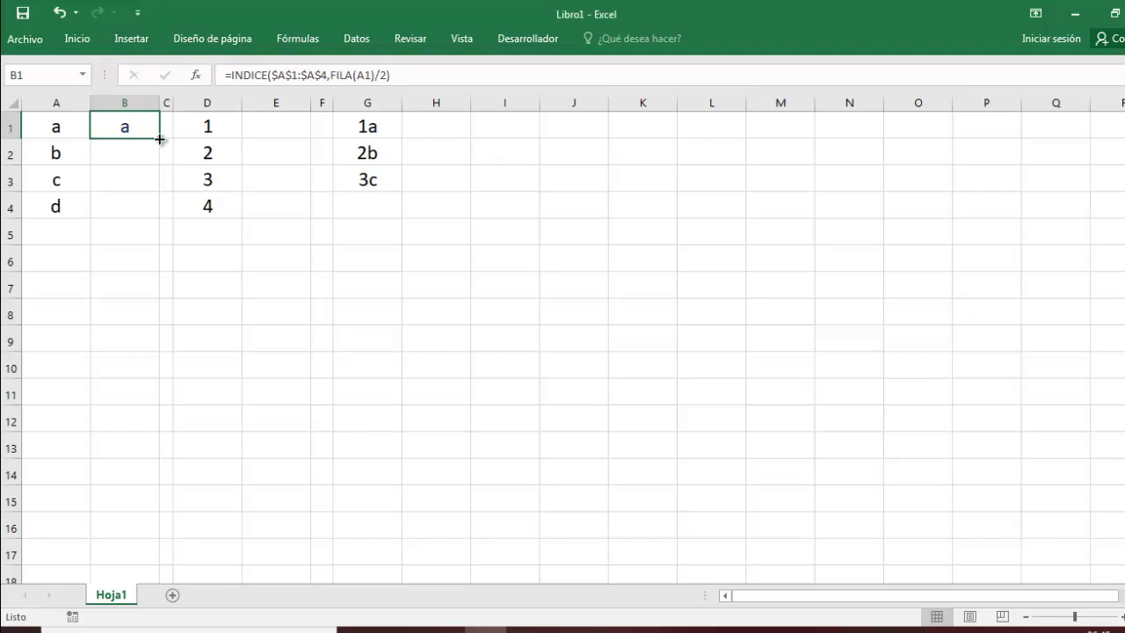
pyautogui.moveTo(159, 139); pyautogui.dragTo(137, 492)
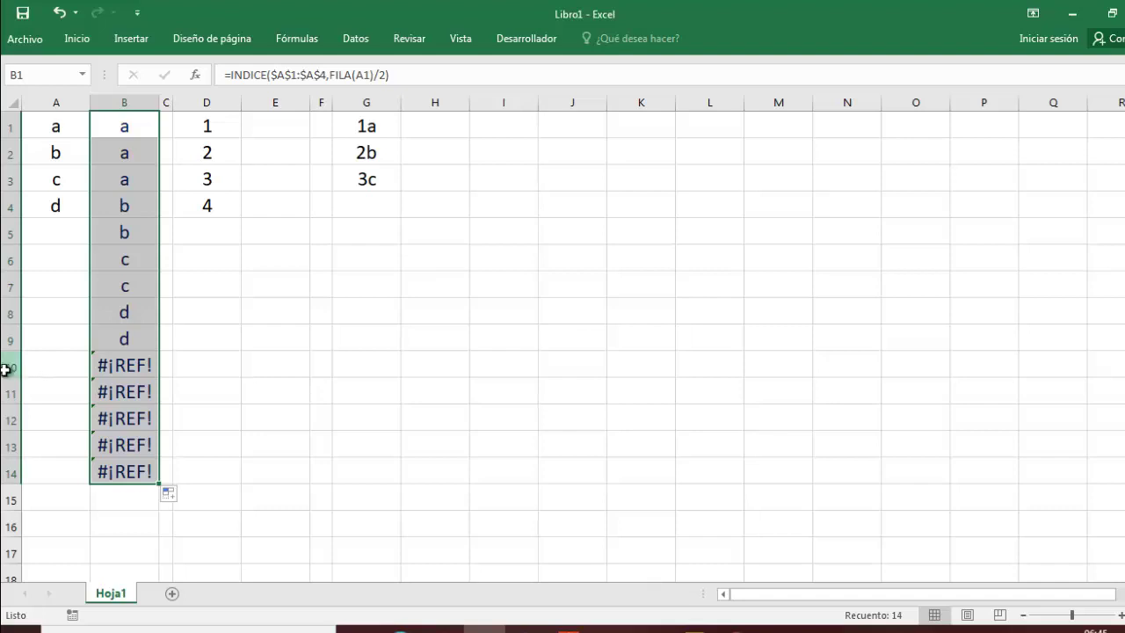
pyautogui.moveTo(5, 370); pyautogui.dragTo(7, 474)
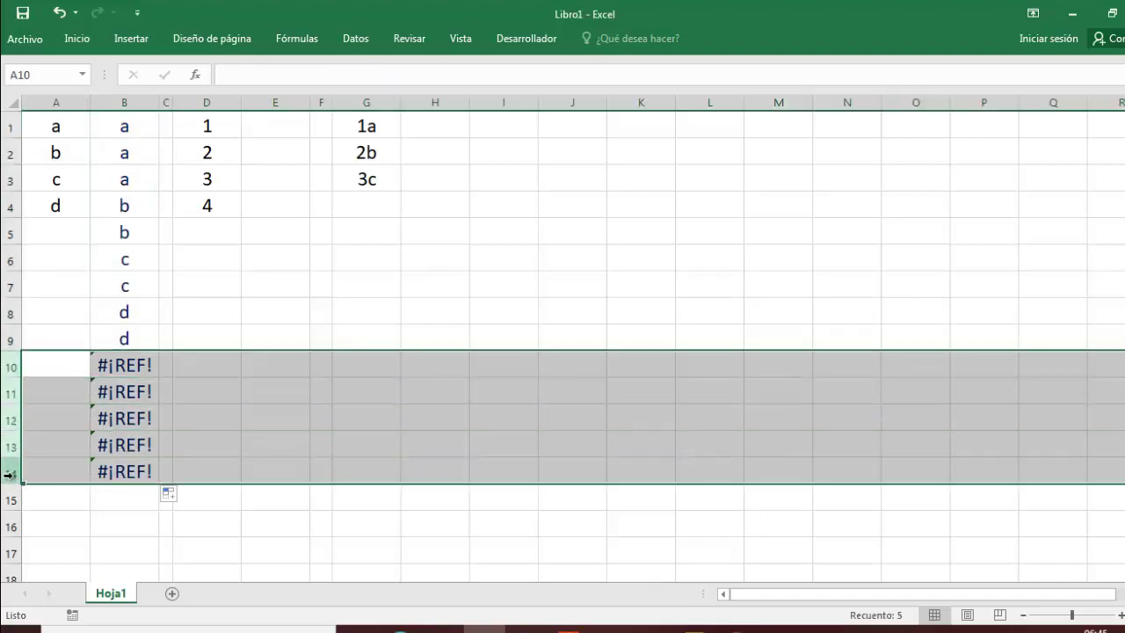
pyautogui.press('Delete')
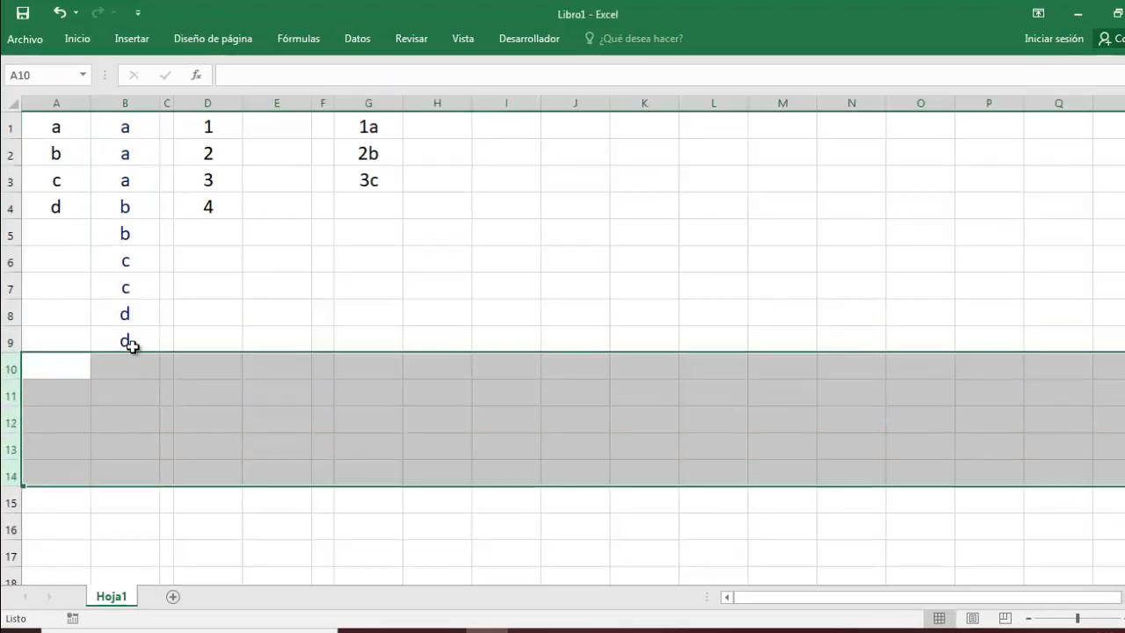
# Clear the extra a from B1, leaving a, a, b, b, c, c, d, d in B2:B9
pyautogui.moveTo(130, 346); pyautogui.dragTo(131, 154)
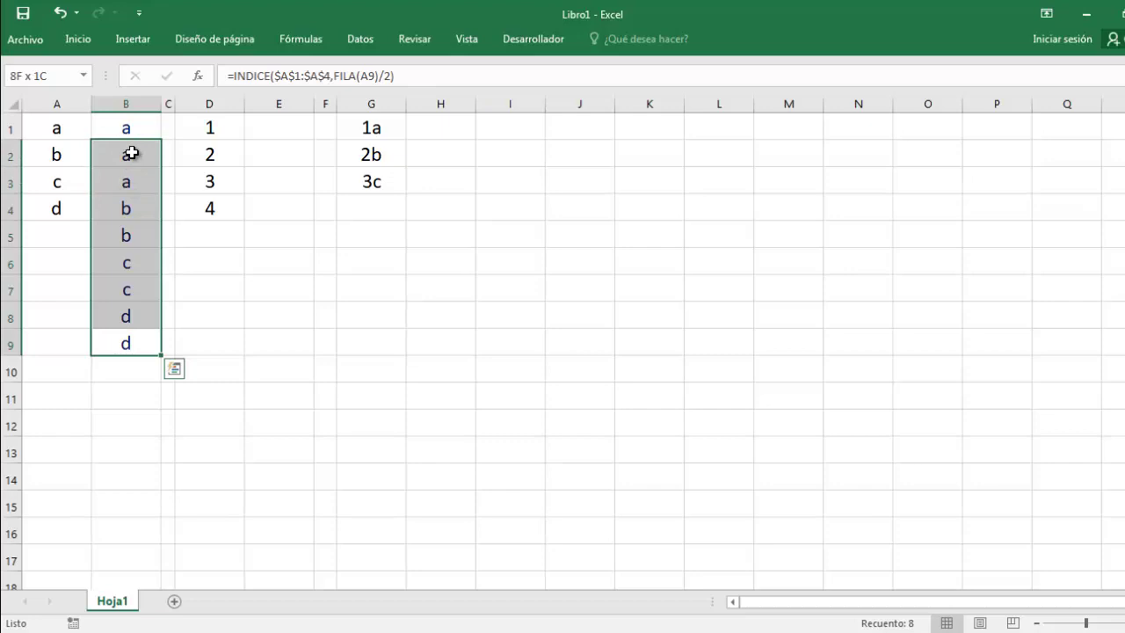
pyautogui.press('Delete')
pyautogui.moveTo(131, 154)
pyautogui.mouseDown()
pyautogui.moveTo(126, 127)
pyautogui.moveTo(130, 328)
pyautogui.mouseUp()
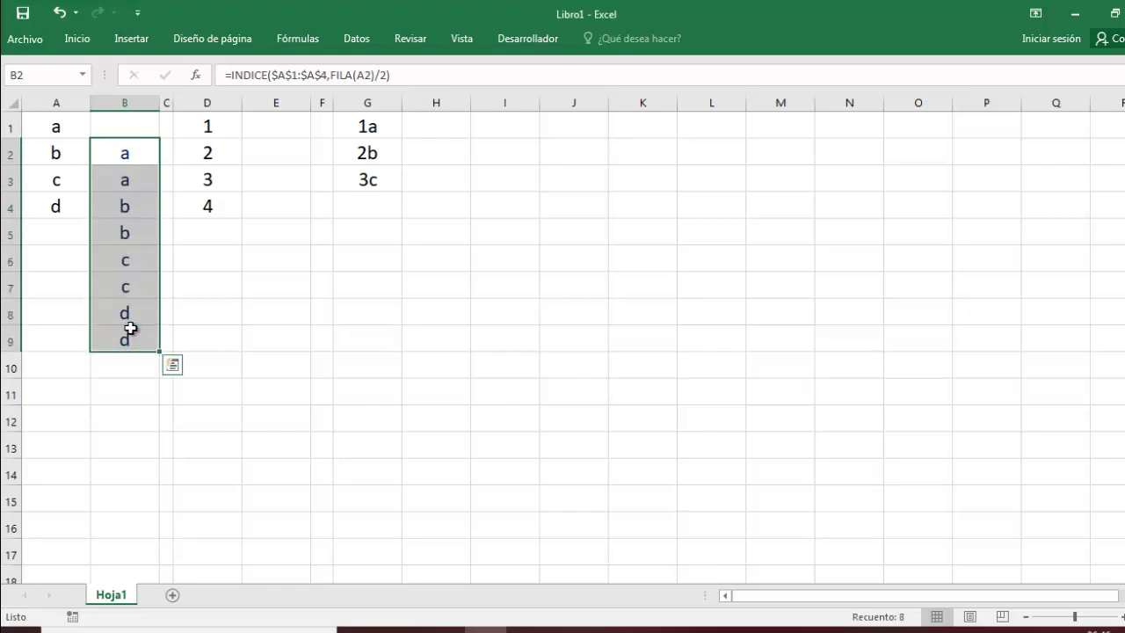
pyautogui.click(268, 125)
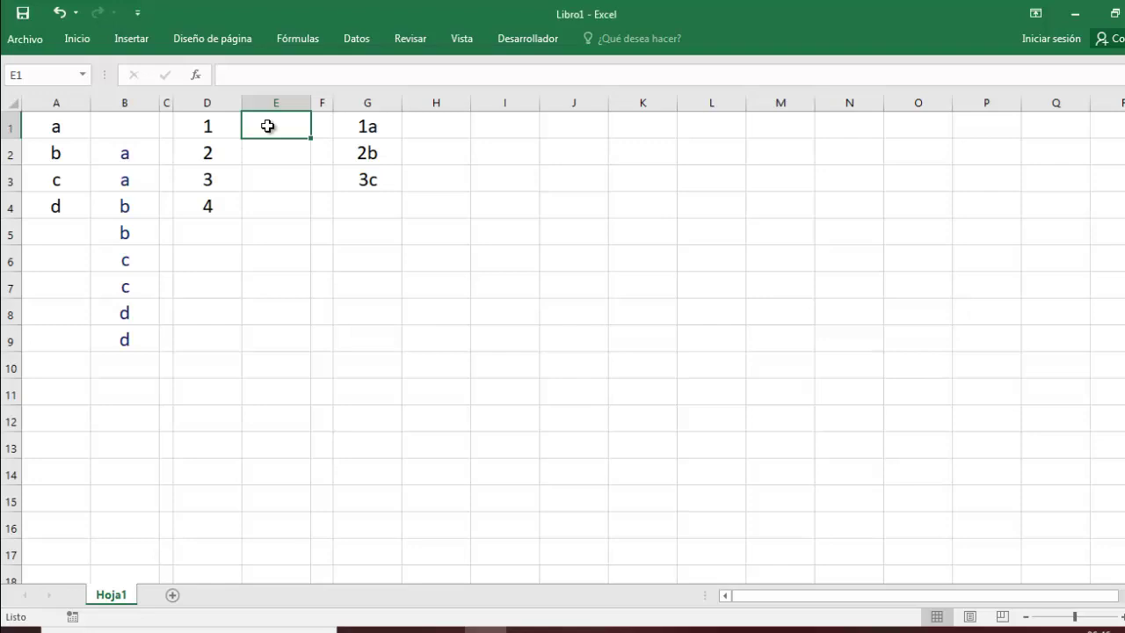
# Enter =INDICE($D$1:$D$4,FILA(D1)/3) in E1 so it returns 1
pyautogui.write('=in')
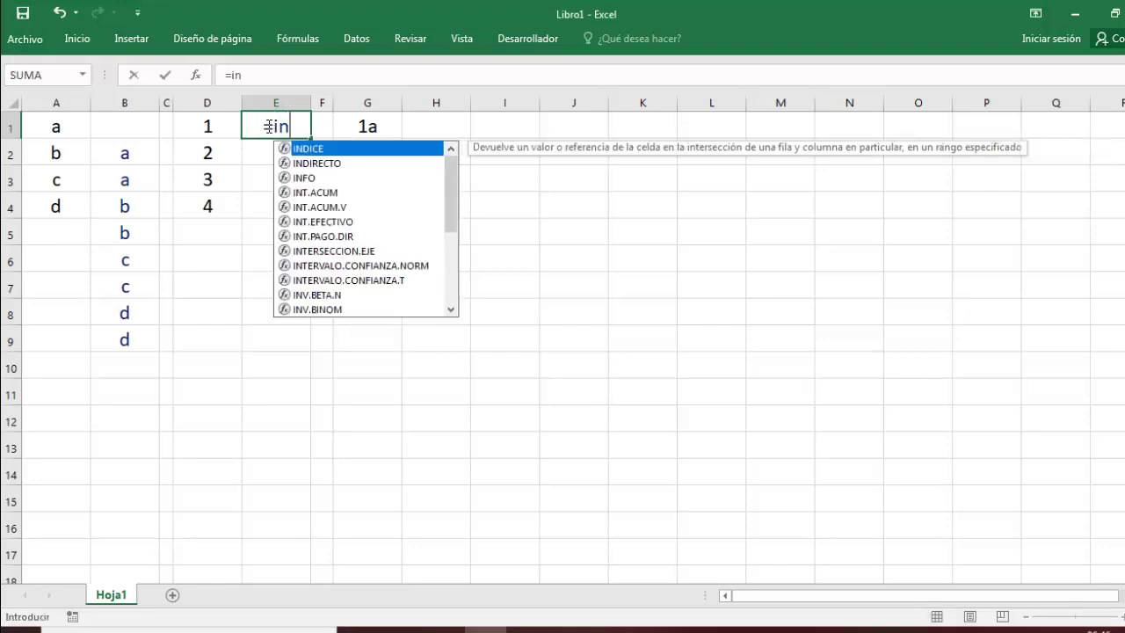
pyautogui.write('di')
pyautogui.doubleClick(287, 145)
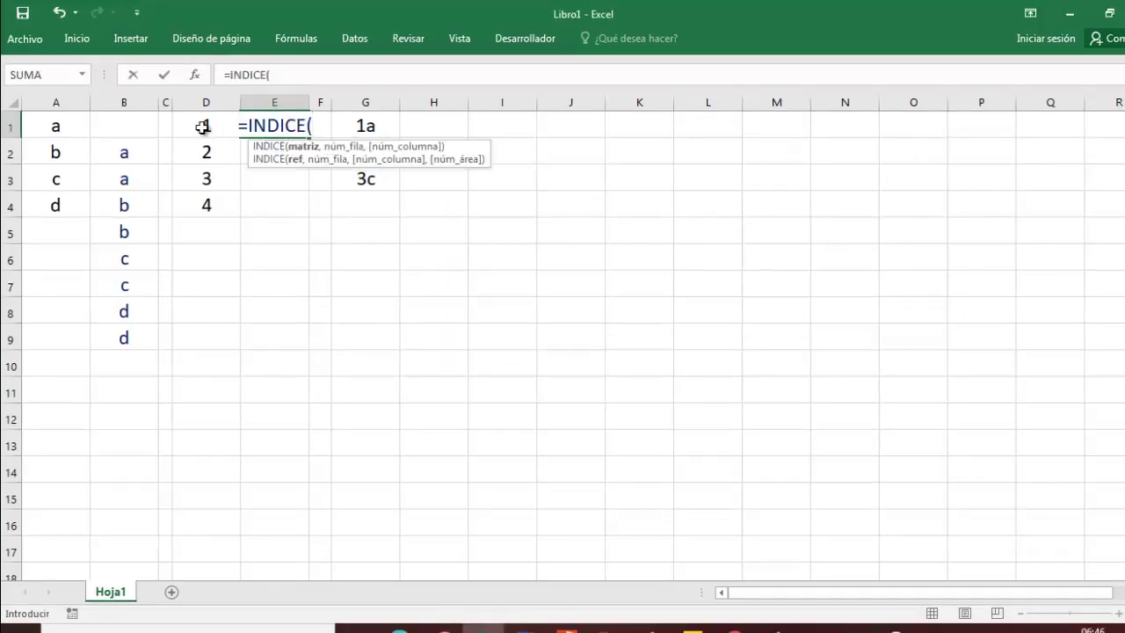
pyautogui.moveTo(207, 126); pyautogui.dragTo(207, 205)
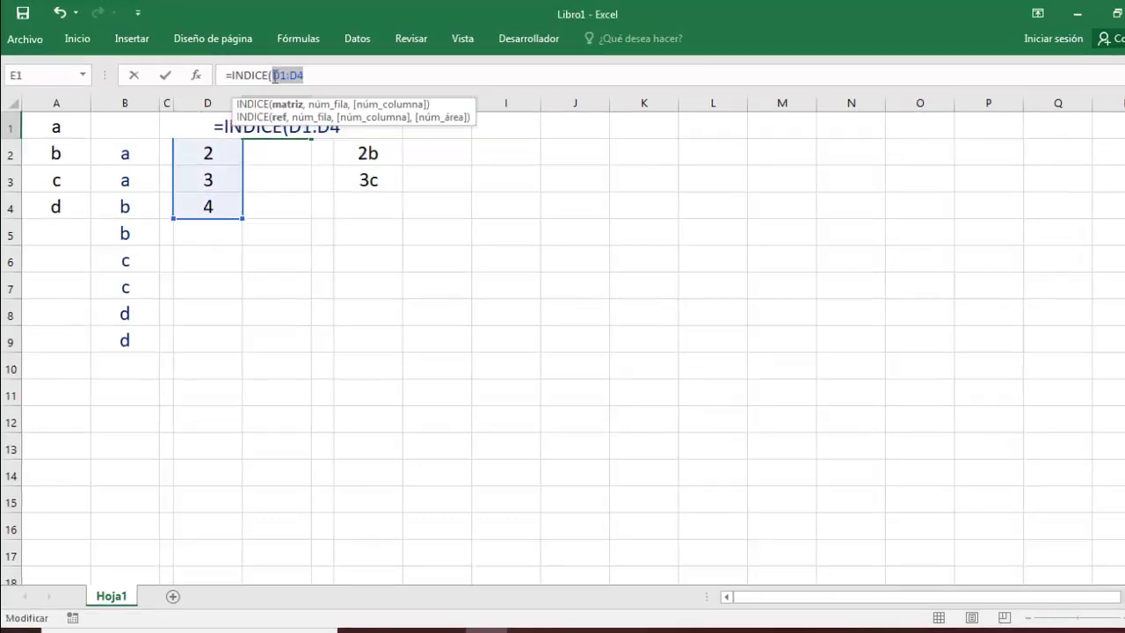
pyautogui.press('F4')
pyautogui.click(358, 78)
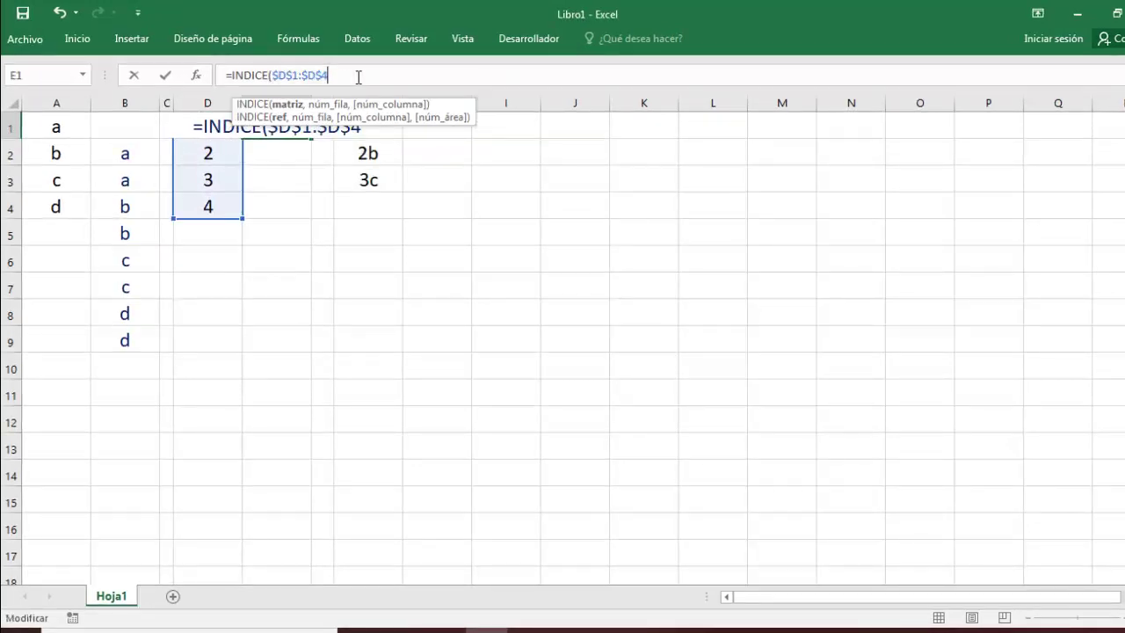
pyautogui.write(',fi')
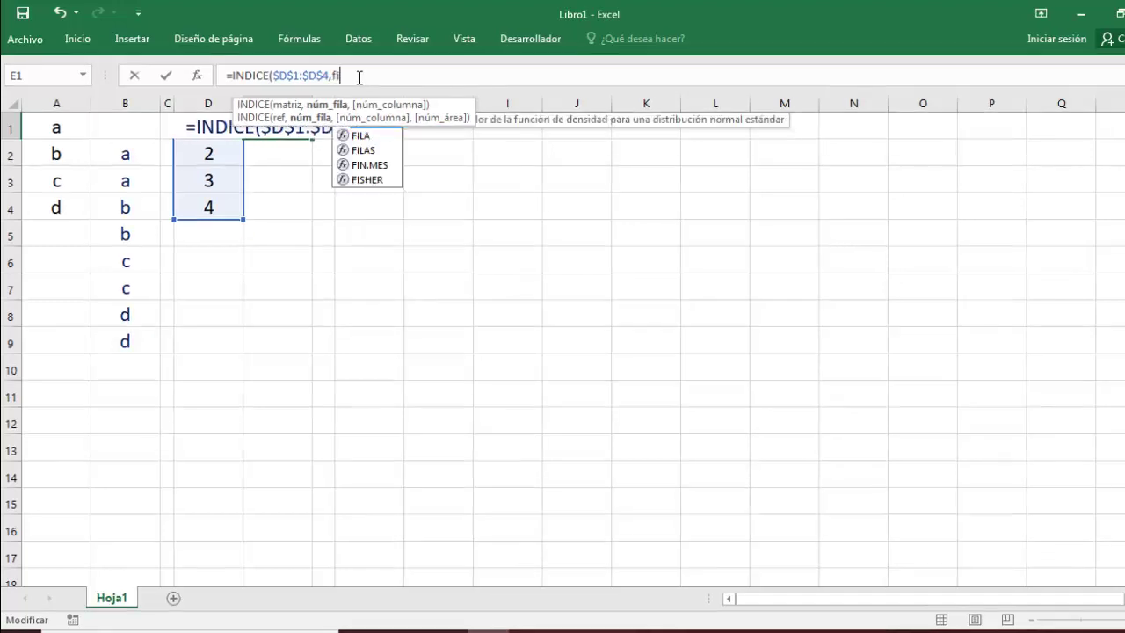
pyautogui.write('la')
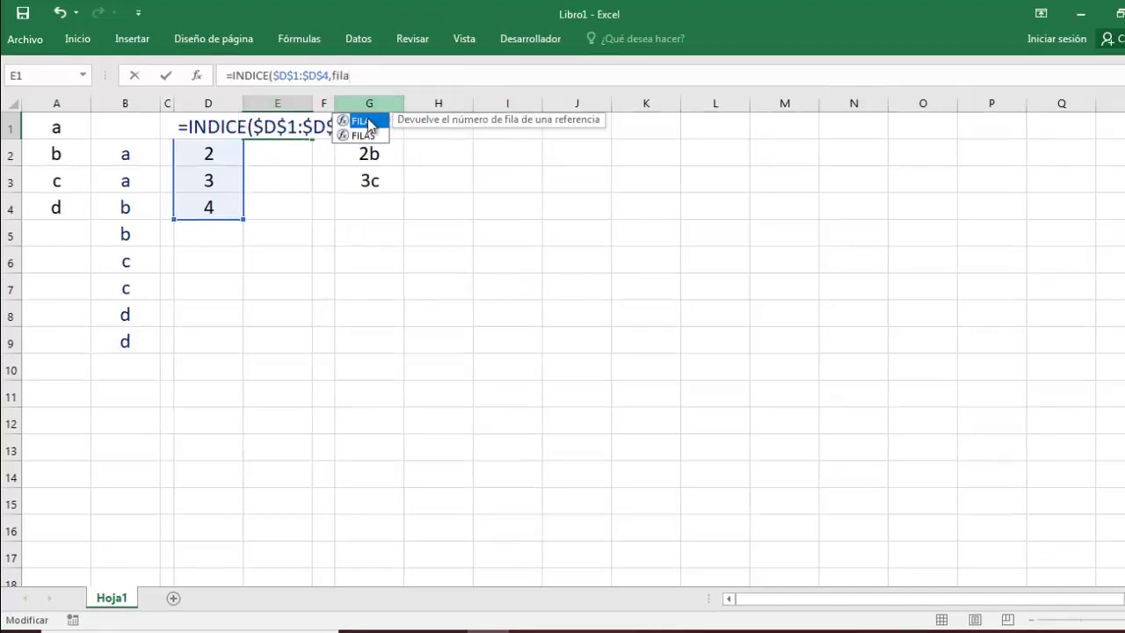
pyautogui.doubleClick(369, 121)
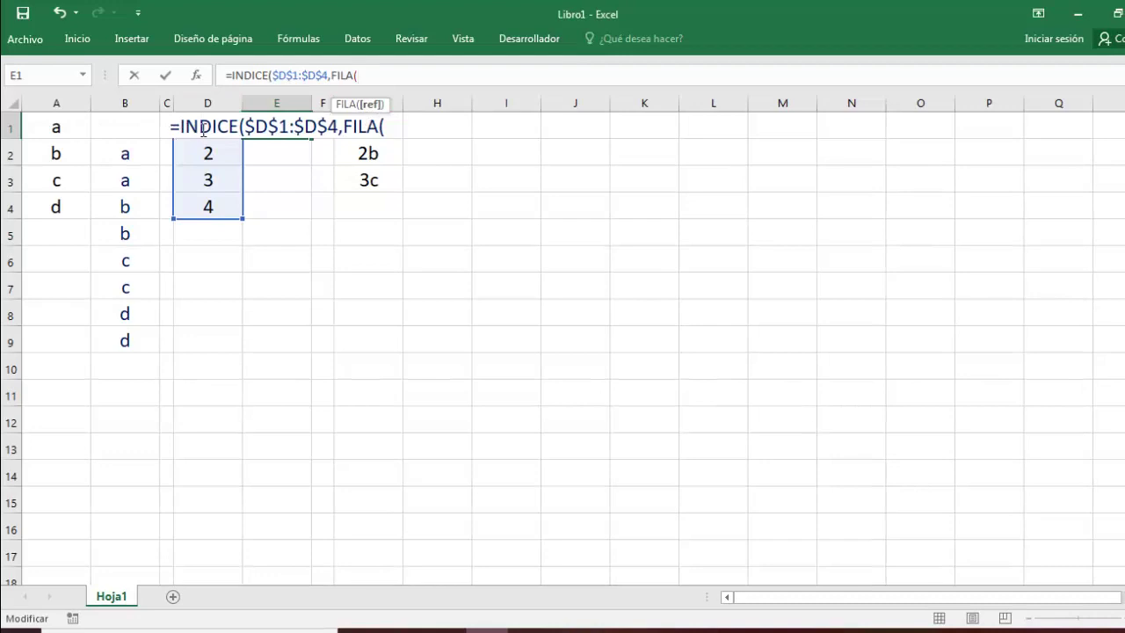
pyautogui.write('d')
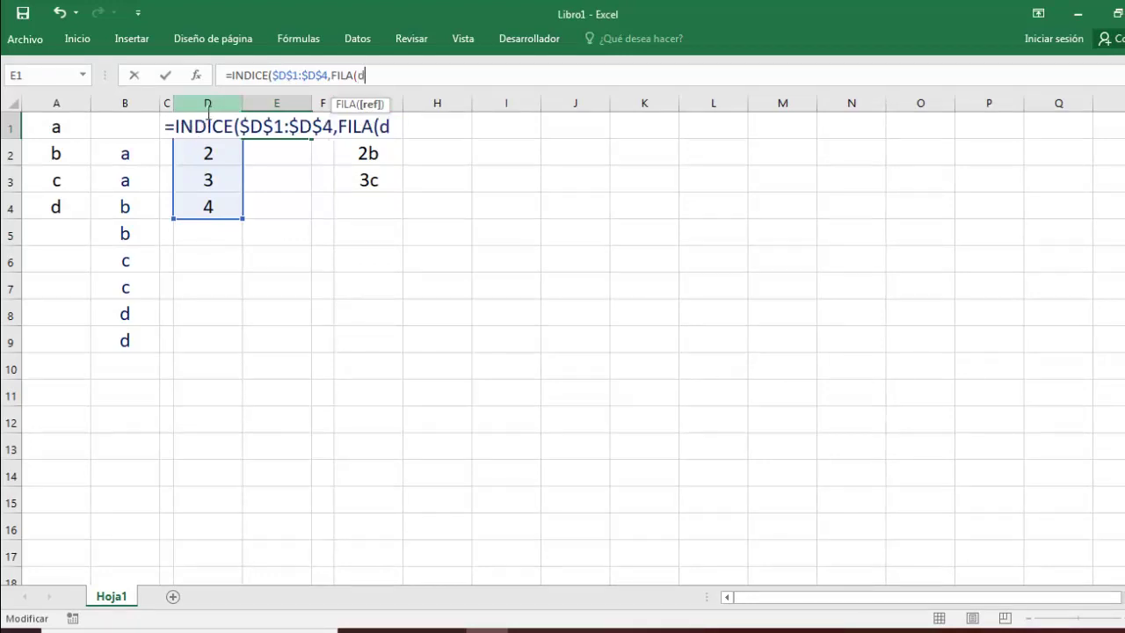
pyautogui.write('1)')
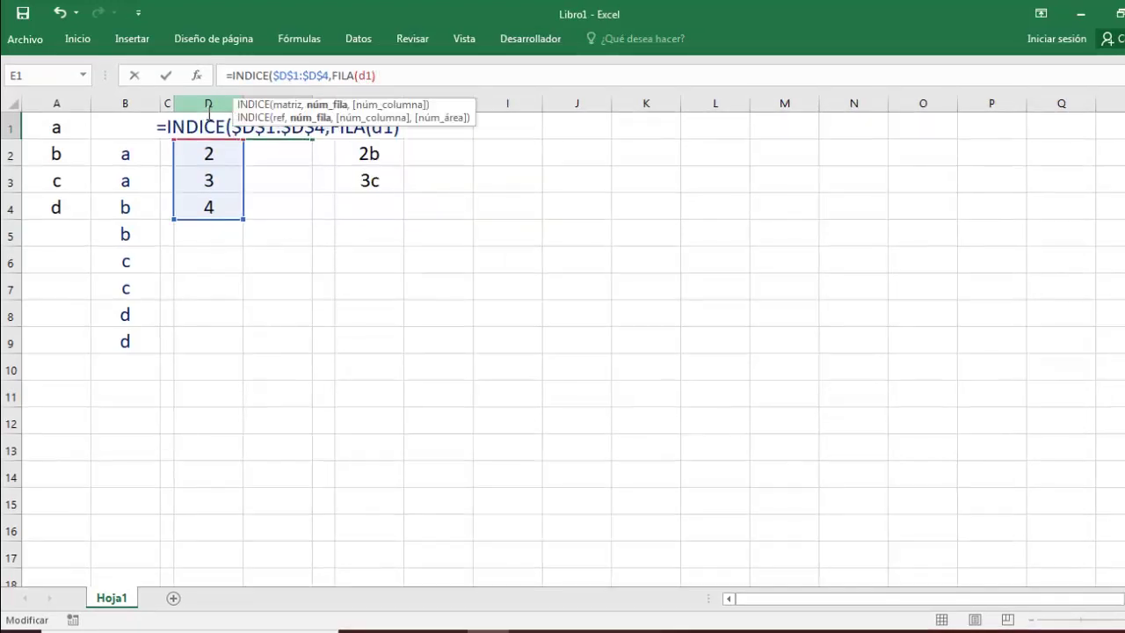
pyautogui.write('/')
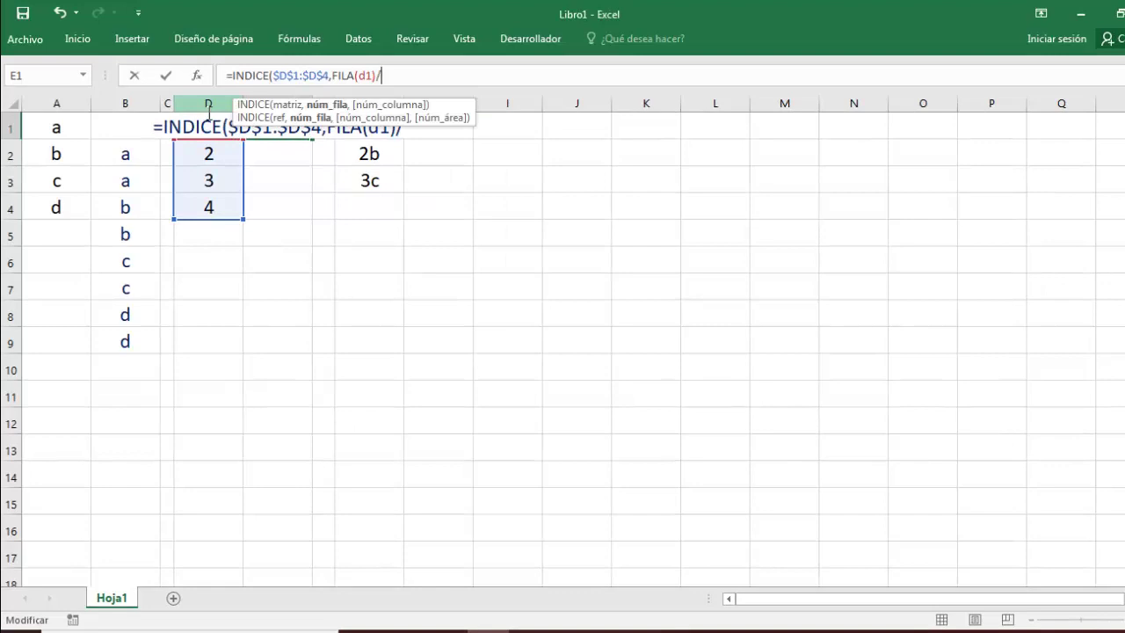
pyautogui.write('3)')
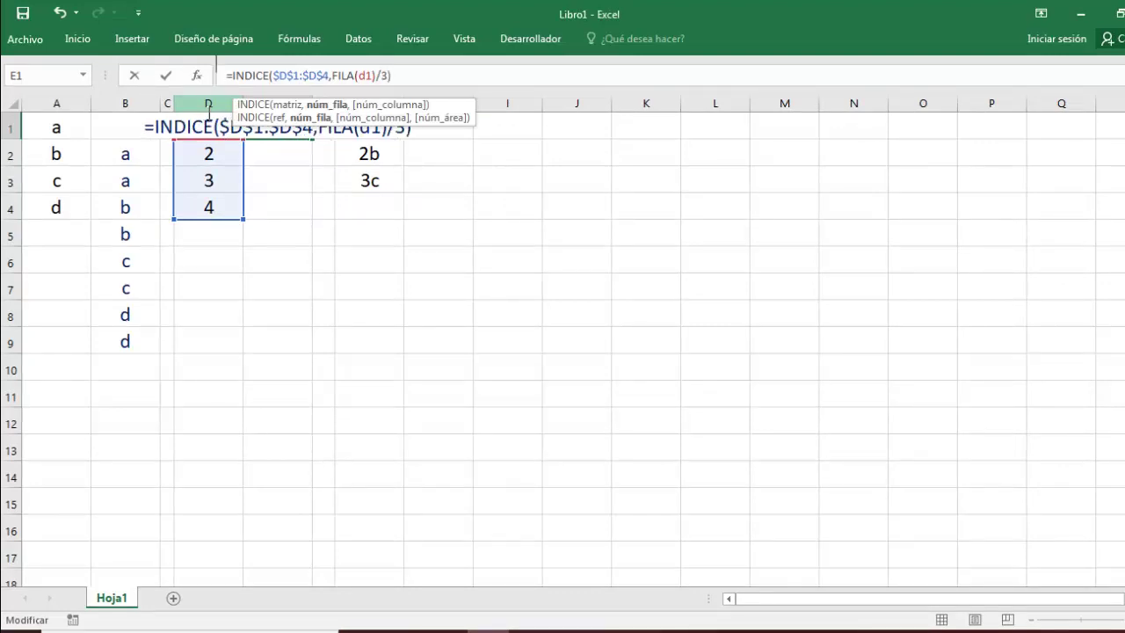
pyautogui.press('Return')
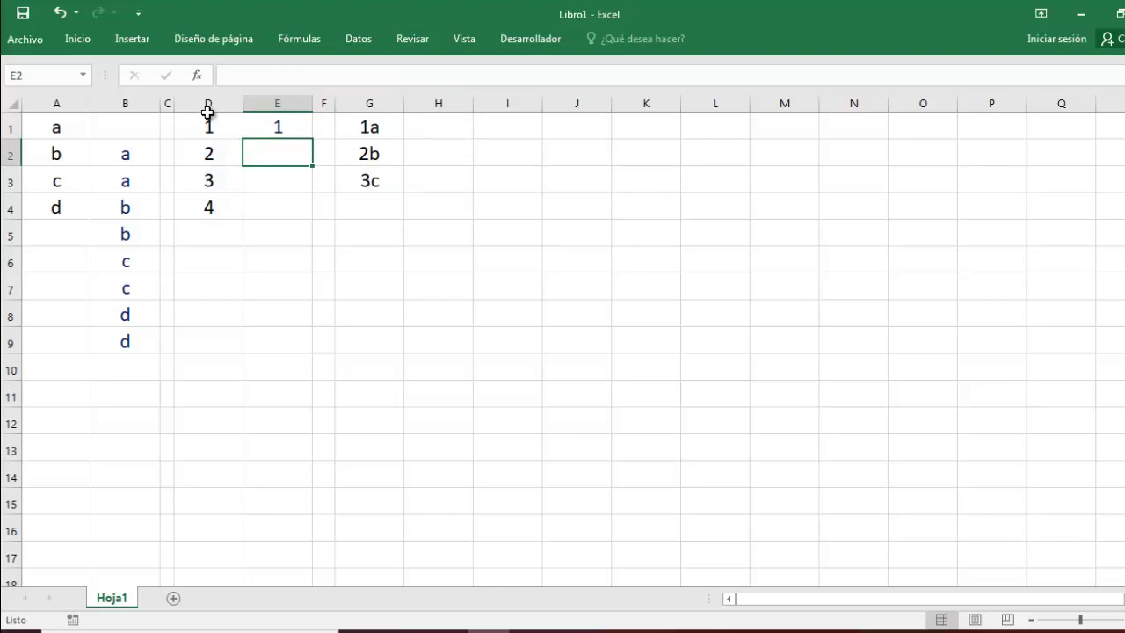
# Copy E1's formula down column E and clear the error values in rows 15–18
pyautogui.click(293, 131)
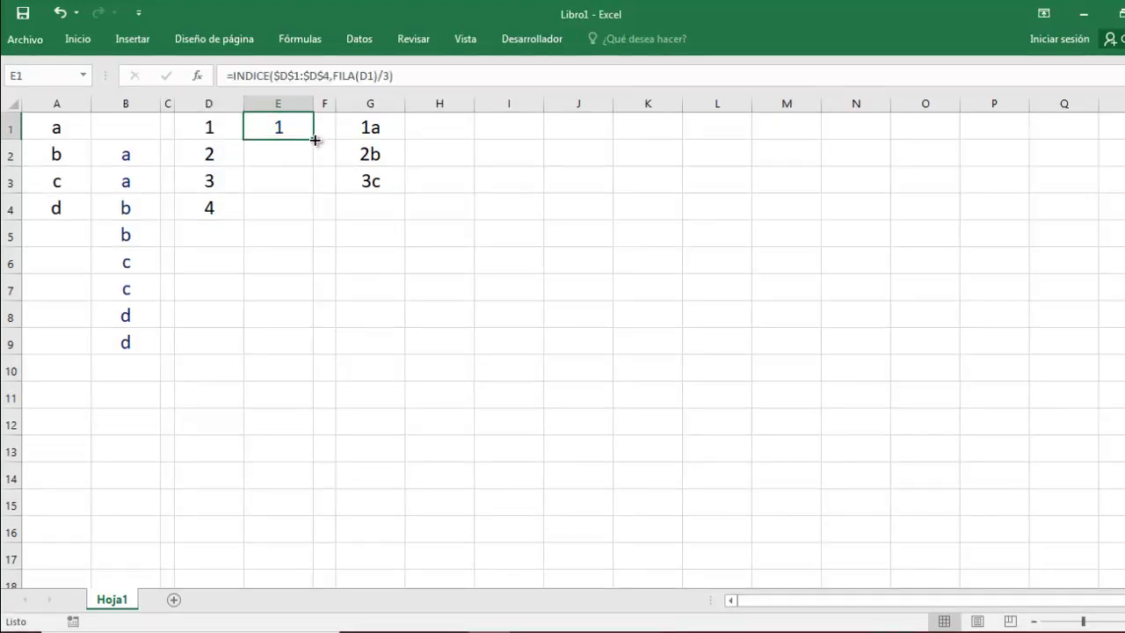
pyautogui.moveTo(315, 139)
pyautogui.mouseDown()
pyautogui.moveTo(262, 510)
pyautogui.moveTo(269, 396)
pyautogui.mouseUp()
pyautogui.moveTo(9, 208)
pyautogui.mouseDown()
pyautogui.moveTo(7, 325)
pyautogui.moveTo(30, 395)
pyautogui.mouseUp()
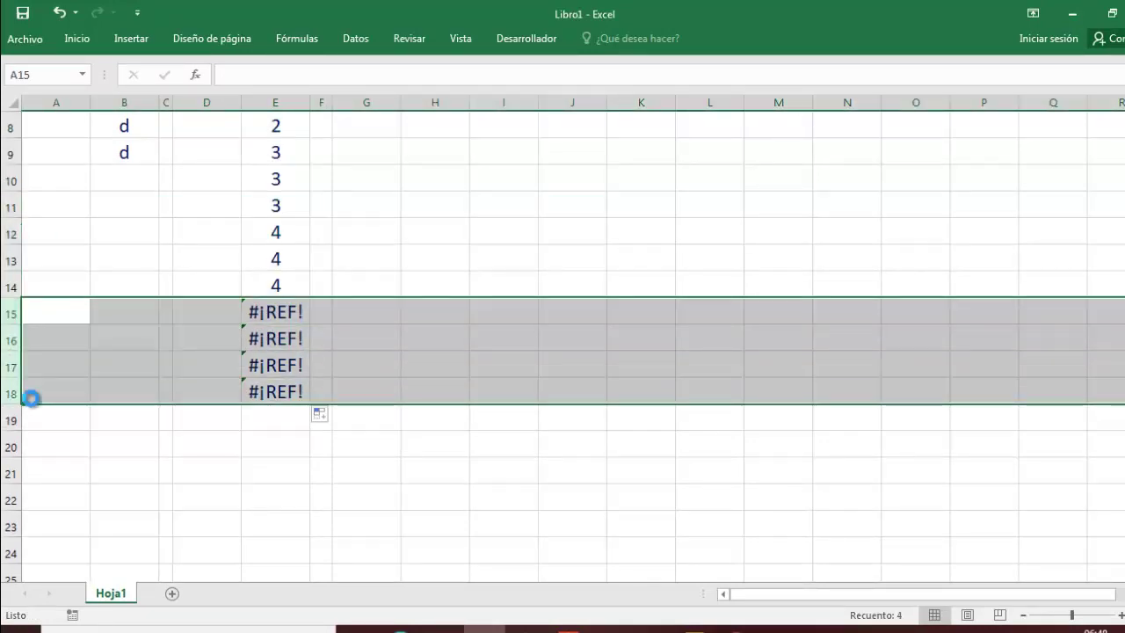
pyautogui.press('Delete')
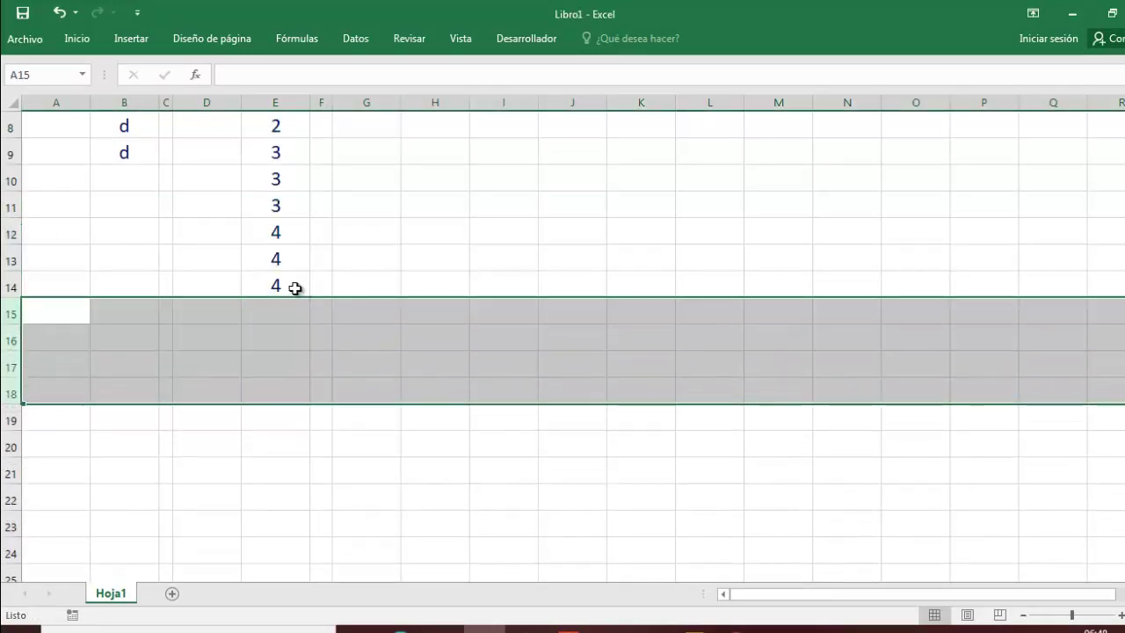
# Clear the leftover values in E1:E2, leaving 1–4 three times each in E3:E14
pyautogui.moveTo(294, 288)
pyautogui.mouseDown()
pyautogui.moveTo(284, 93)
pyautogui.moveTo(281, 187)
pyautogui.mouseUp()
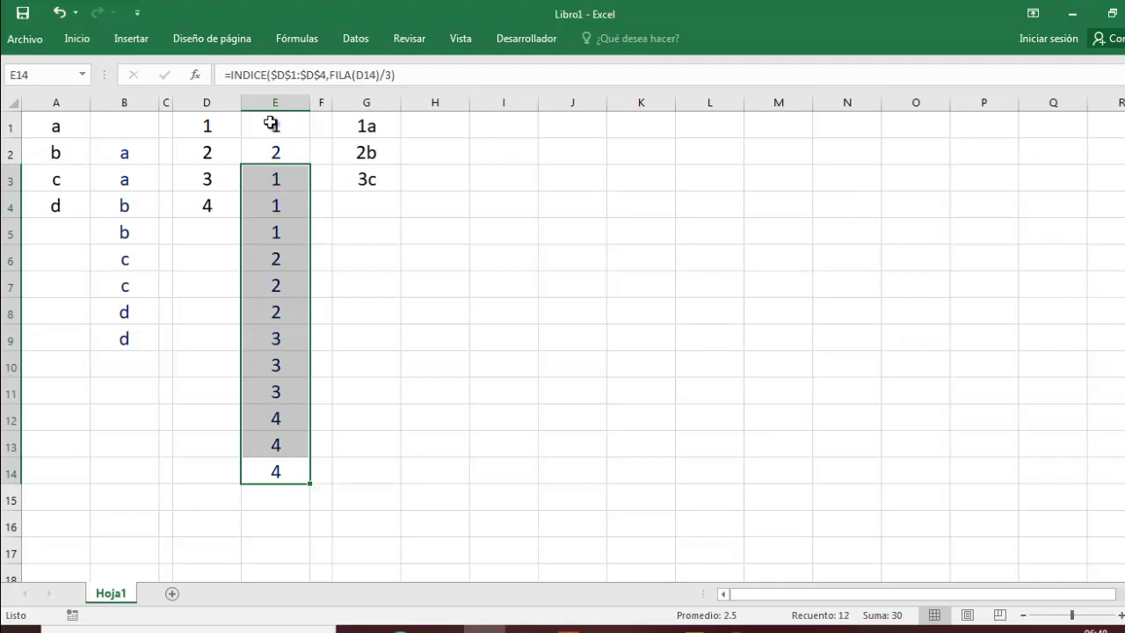
pyautogui.moveTo(272, 127); pyautogui.dragTo(274, 153)
pyautogui.press('Delete')
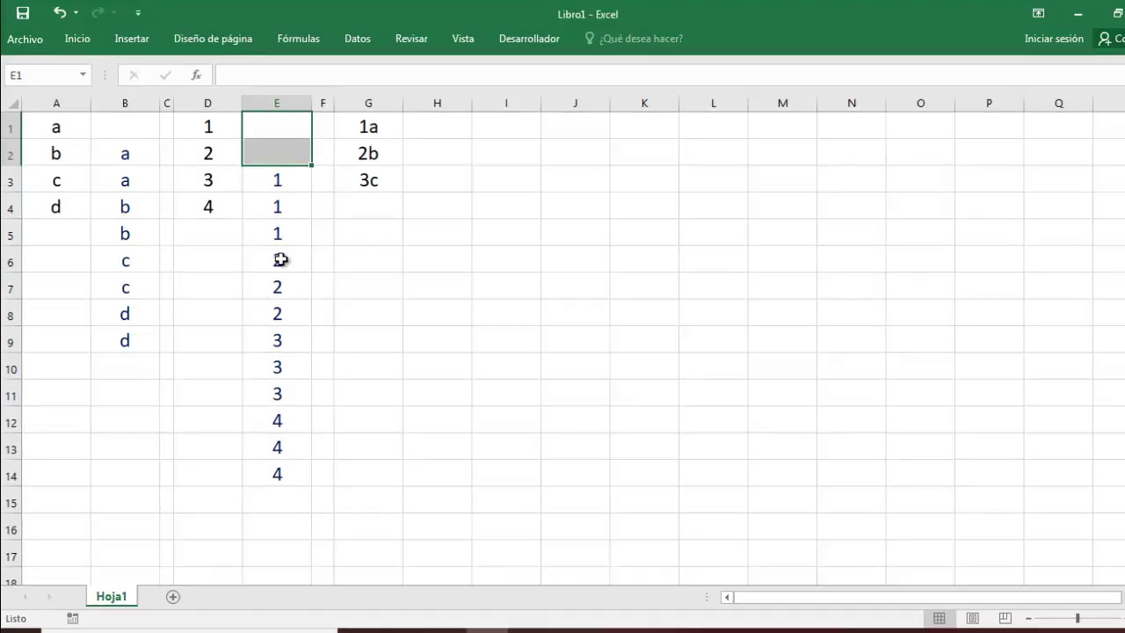
# Type =INDICE($G$1:$G$3,FILA(G1)/4) into H1 without confirming it yet
pyautogui.click(433, 127)
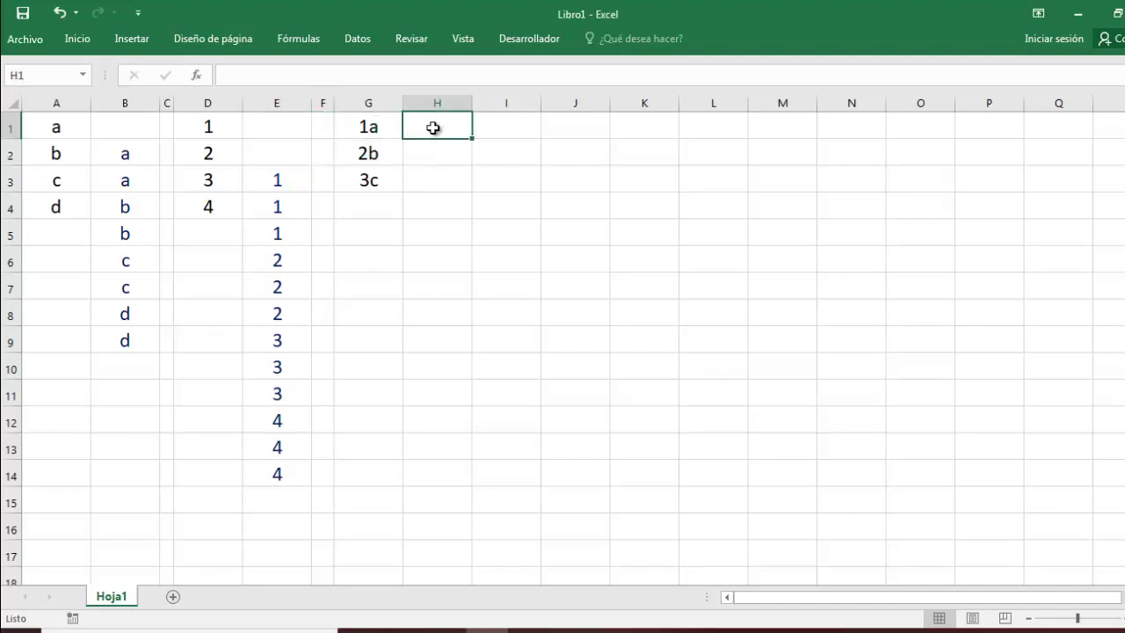
pyautogui.write('=ind')
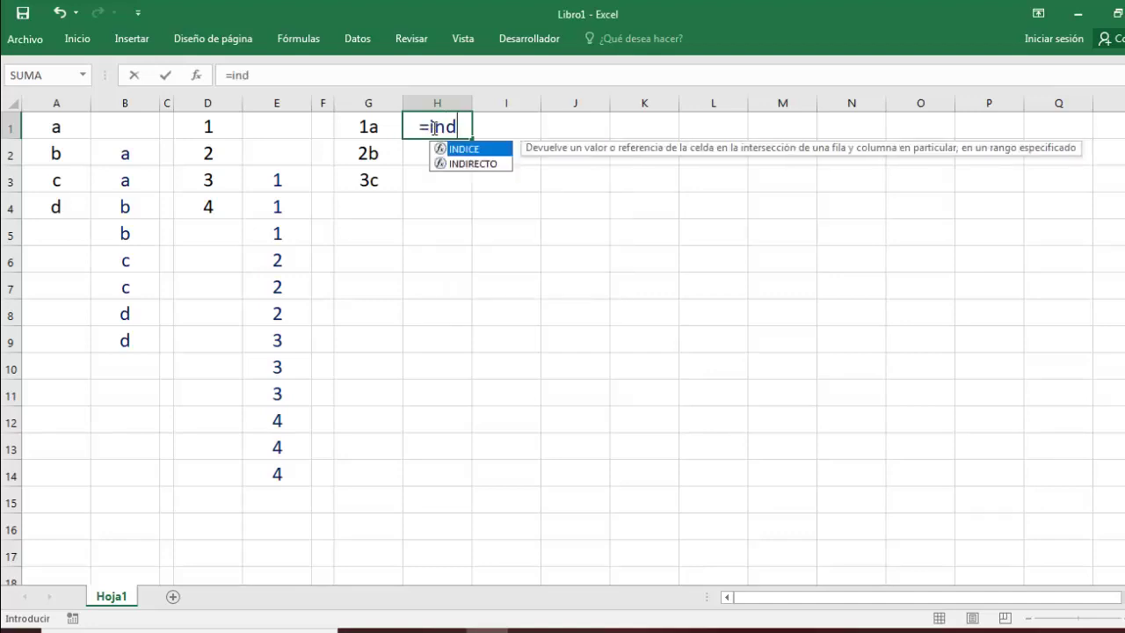
pyautogui.doubleClick(464, 148)
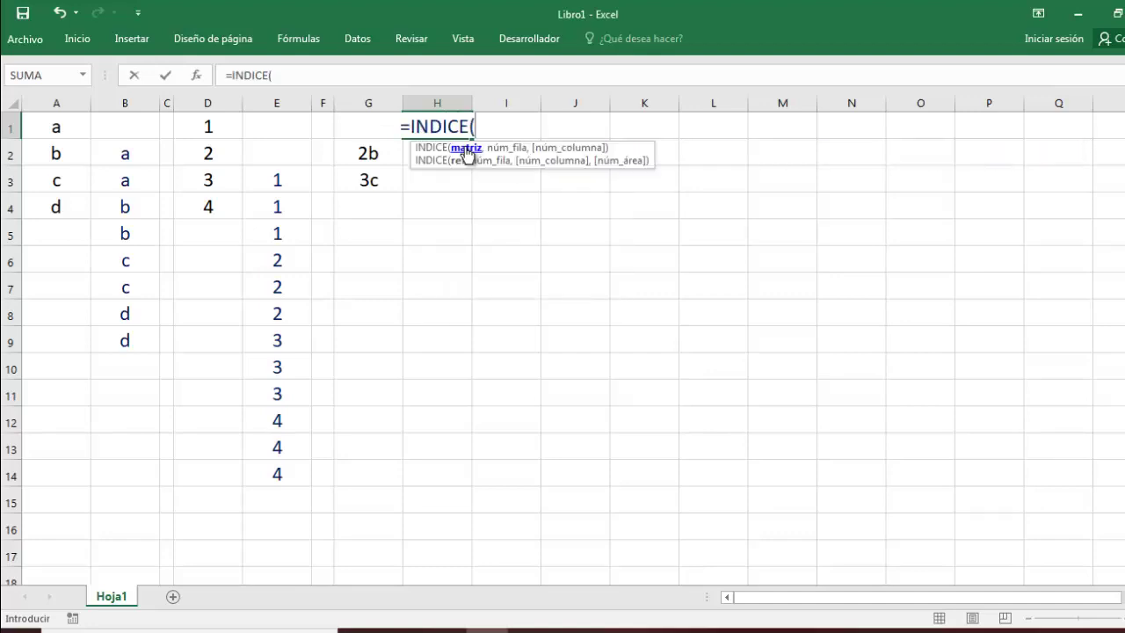
pyautogui.moveTo(368, 127); pyautogui.dragTo(368, 180)
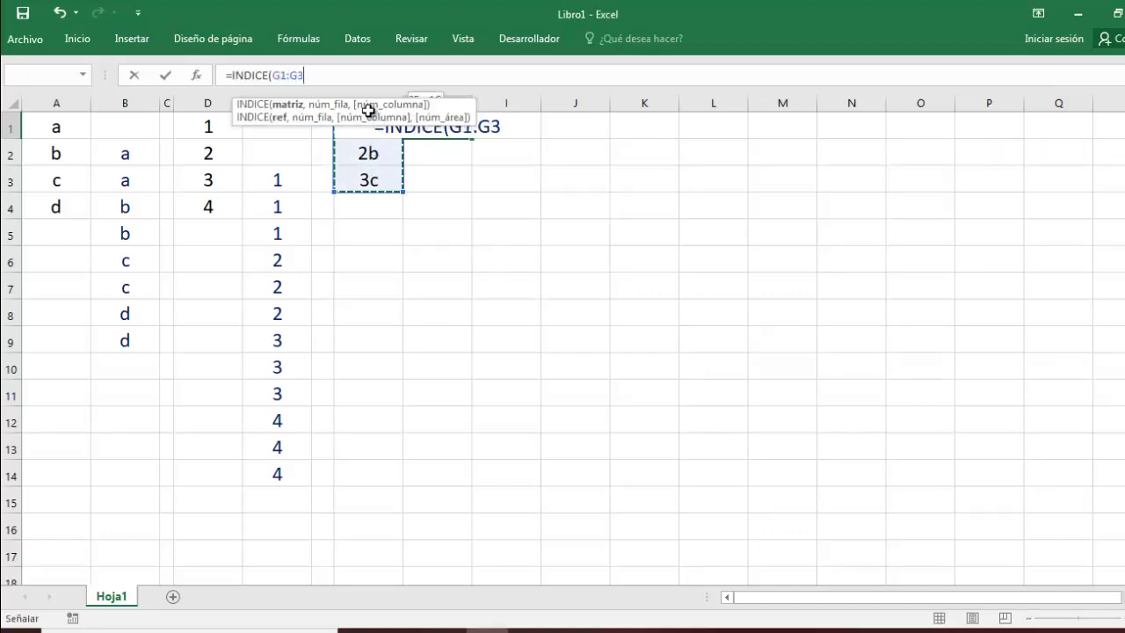
pyautogui.moveTo(306, 76); pyautogui.dragTo(272, 76)
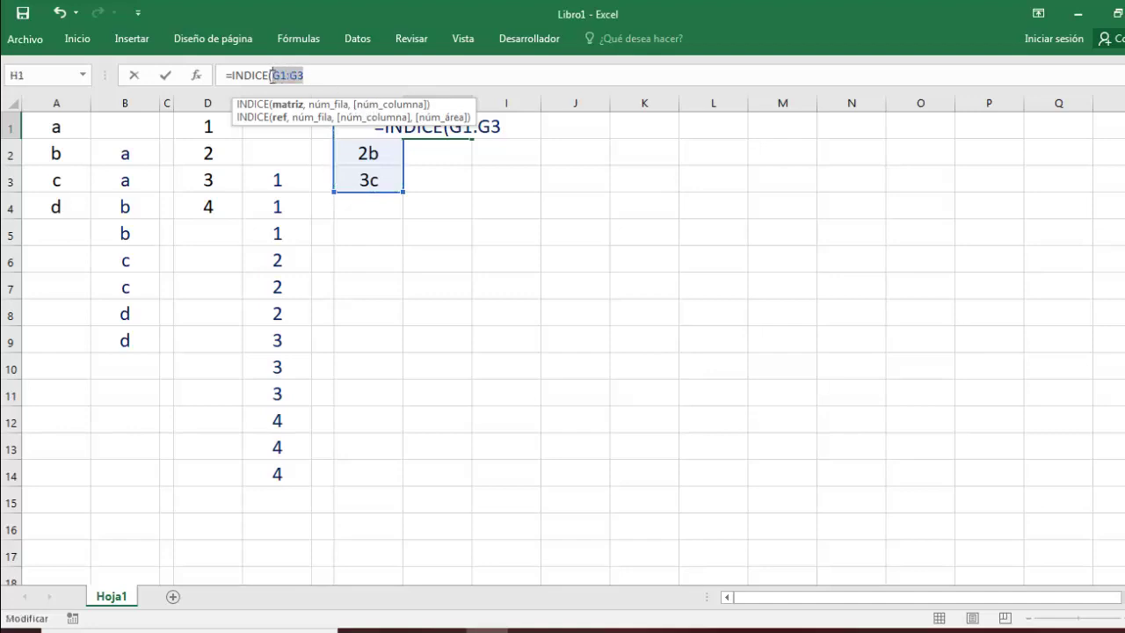
pyautogui.press('F4')
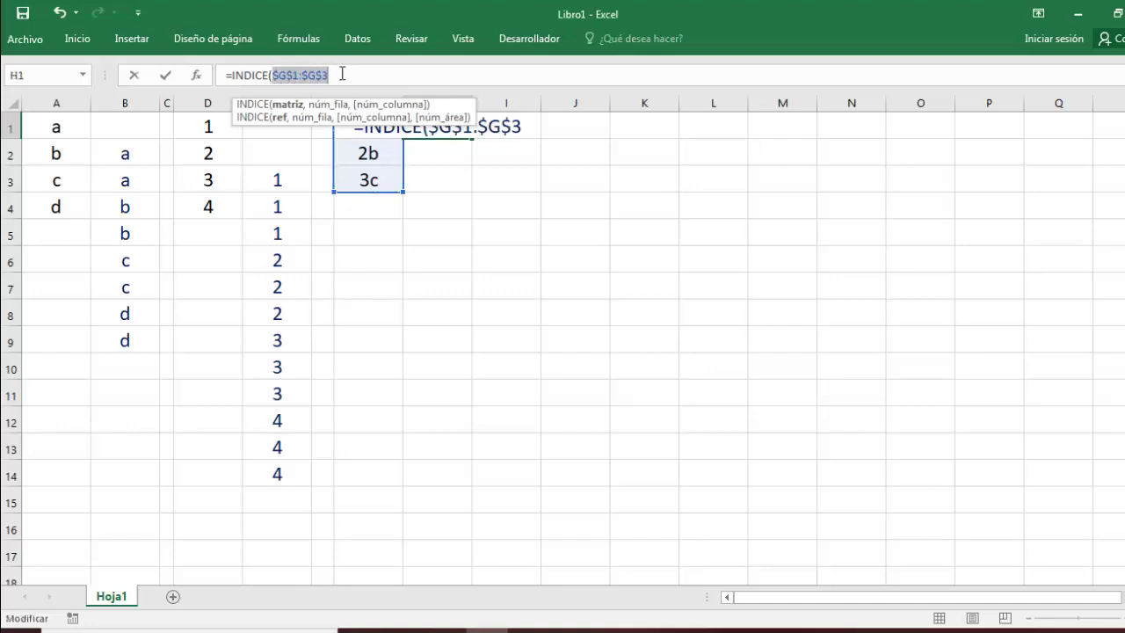
pyautogui.click(341, 74)
pyautogui.write(',')
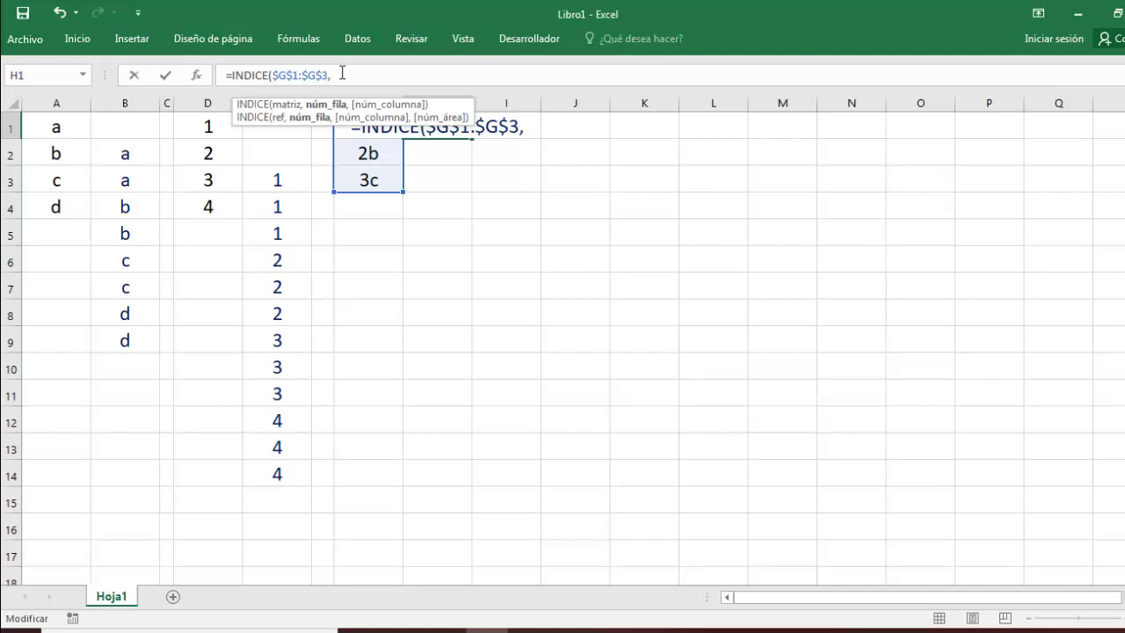
pyautogui.write('fil')
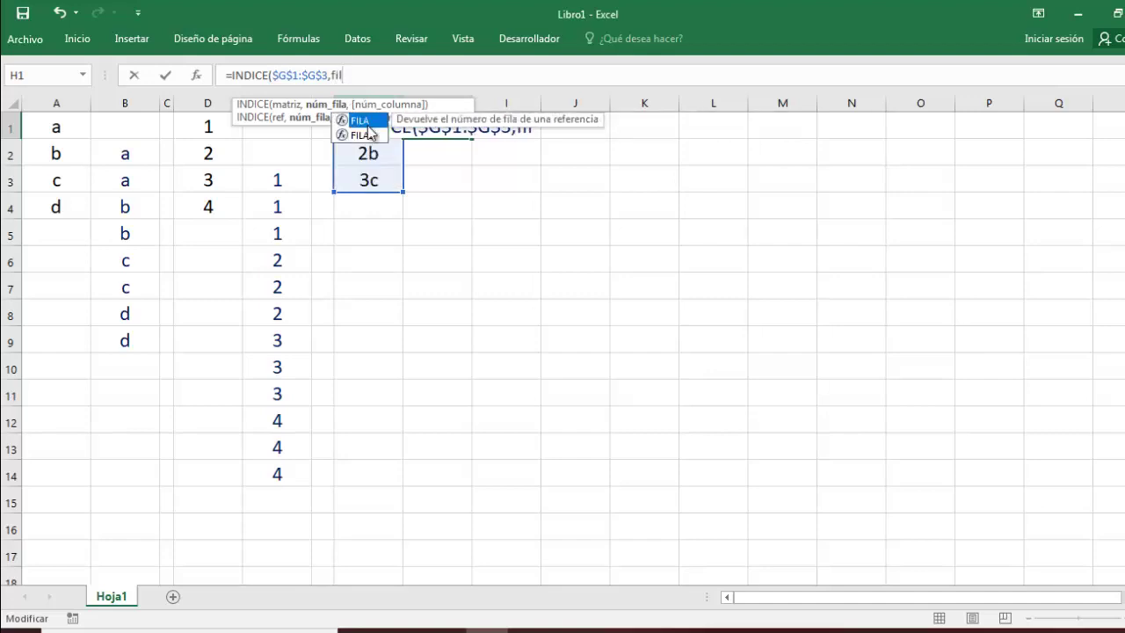
pyautogui.doubleClick(368, 126)
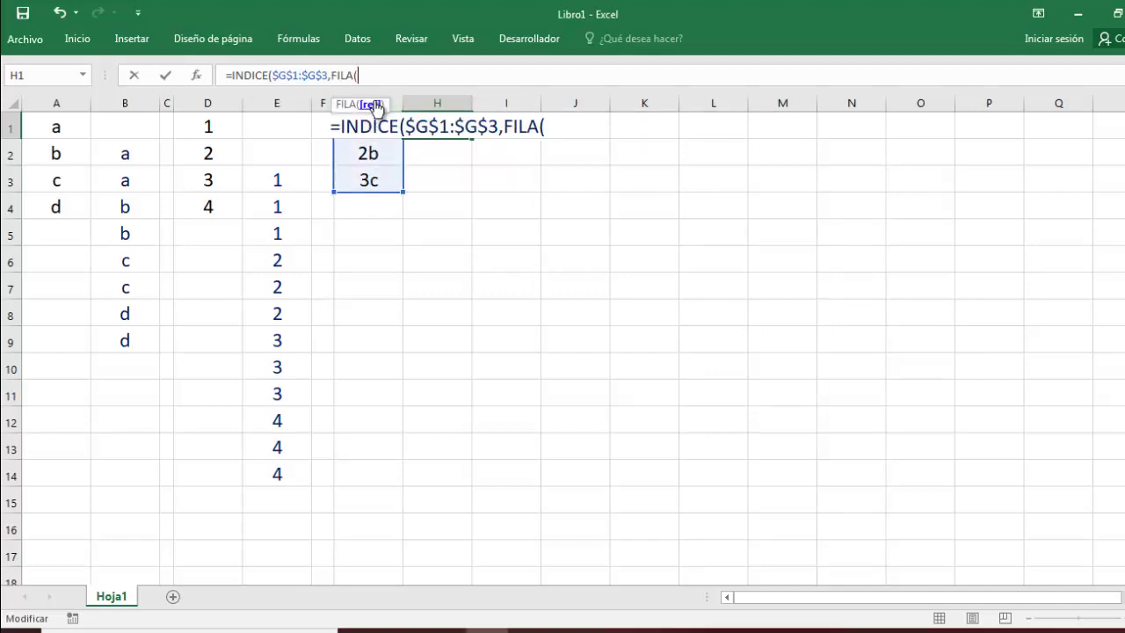
pyautogui.write('G1)')
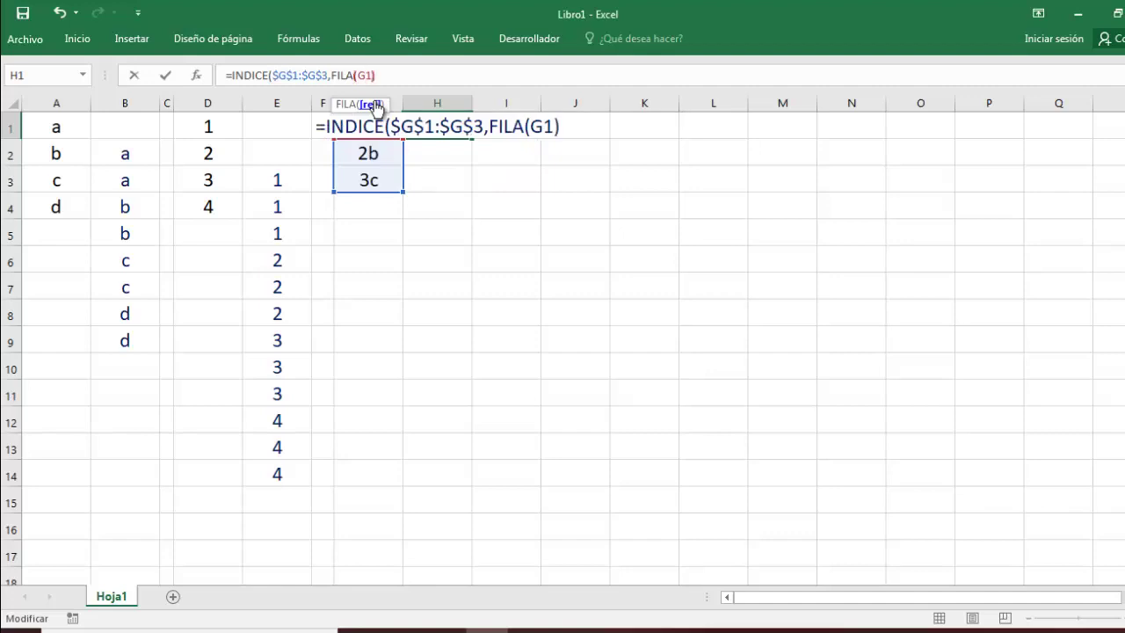
pyautogui.write('/4')
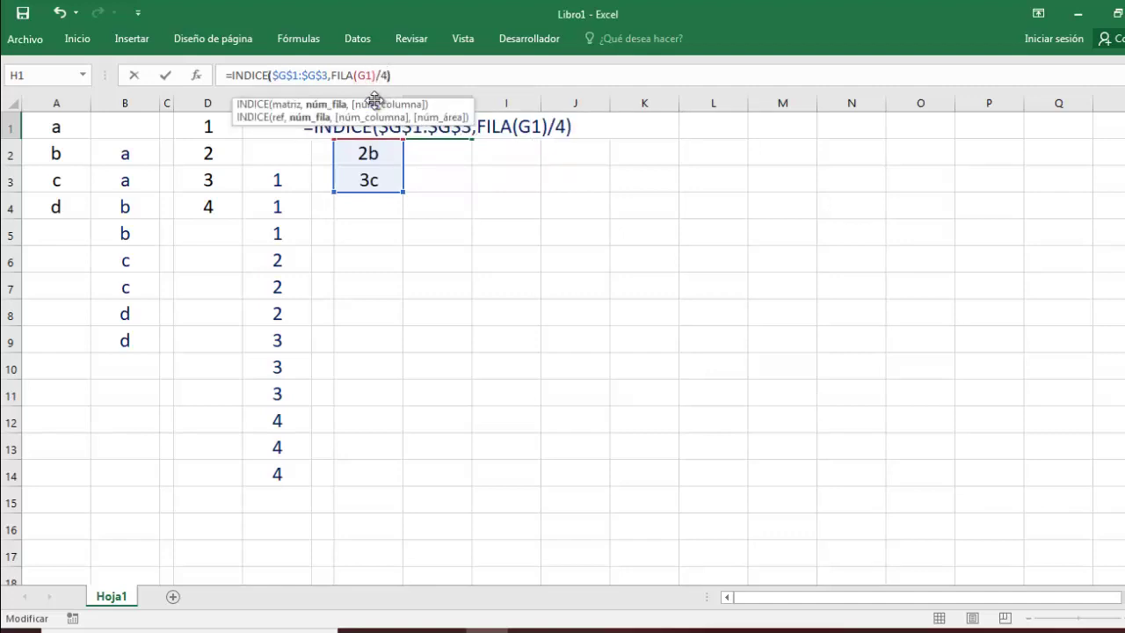
pyautogui.write(')')
# Confirm H1's formula, fill it down to H17, and clear the #¡REF! errors in H16:H17
pyautogui.press('Return')
pyautogui.click(436, 126)
pyautogui.moveTo(472, 139)
pyautogui.mouseDown()
pyautogui.moveTo(458, 452)
pyautogui.moveTo(475, 559)
pyautogui.mouseUp()
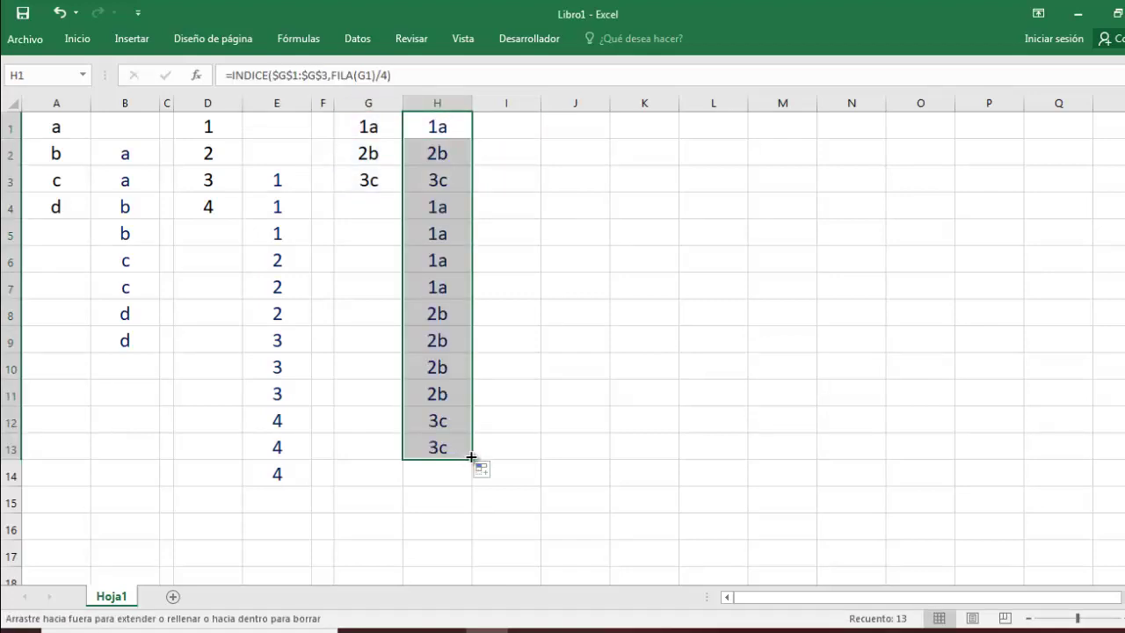
pyautogui.click(378, 527)
pyautogui.moveTo(417, 529); pyautogui.dragTo(431, 551)
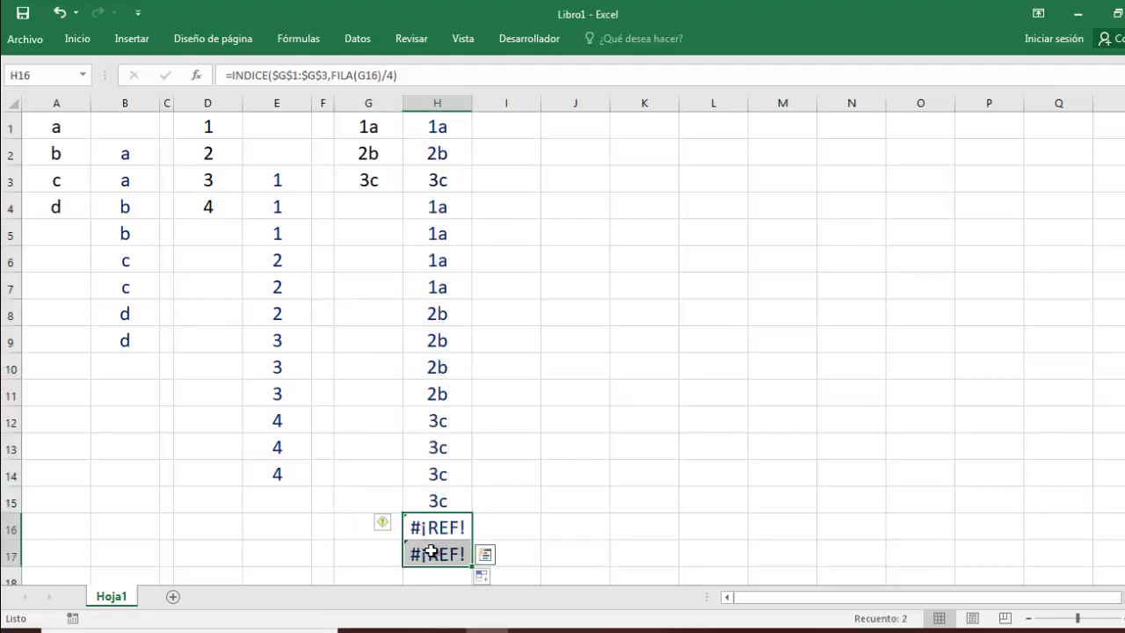
pyautogui.press('Delete')
# Clear the stray values in H1:H3, leaving 1a, 2b, 3c four times each in H4:H15
pyautogui.click(437, 499)
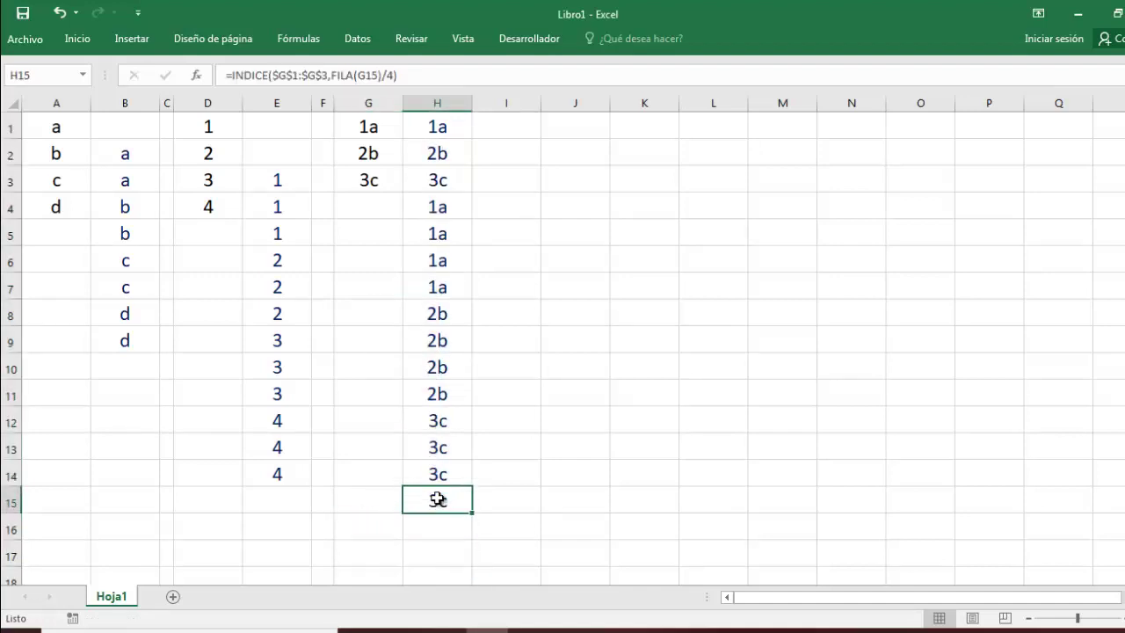
pyautogui.moveTo(436, 499); pyautogui.dragTo(436, 420)
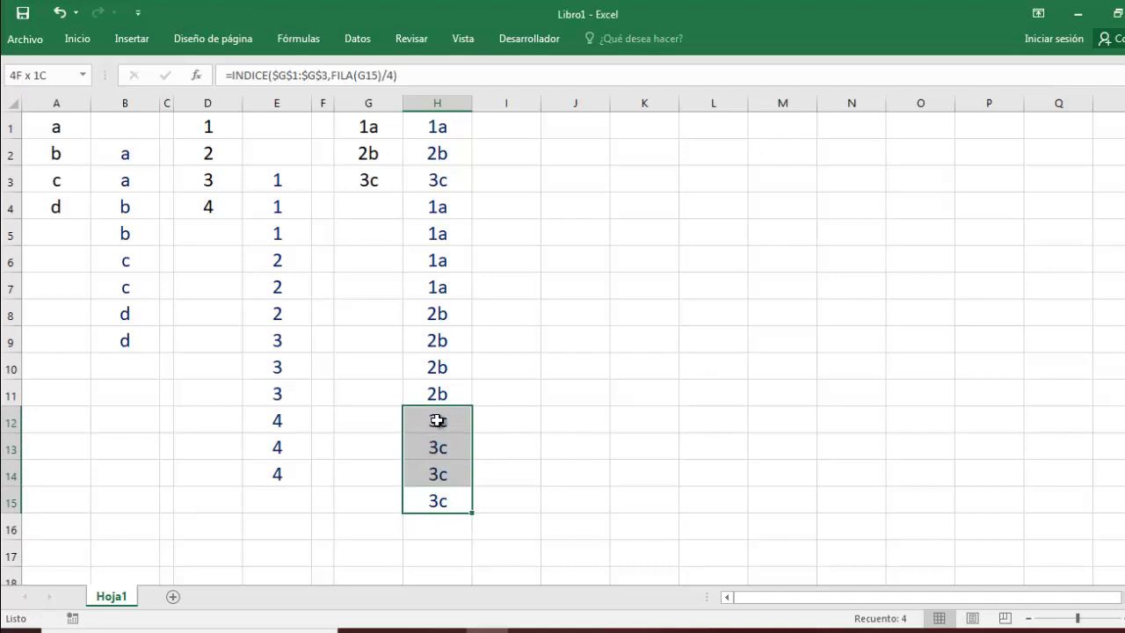
pyautogui.moveTo(437, 420); pyautogui.dragTo(441, 304)
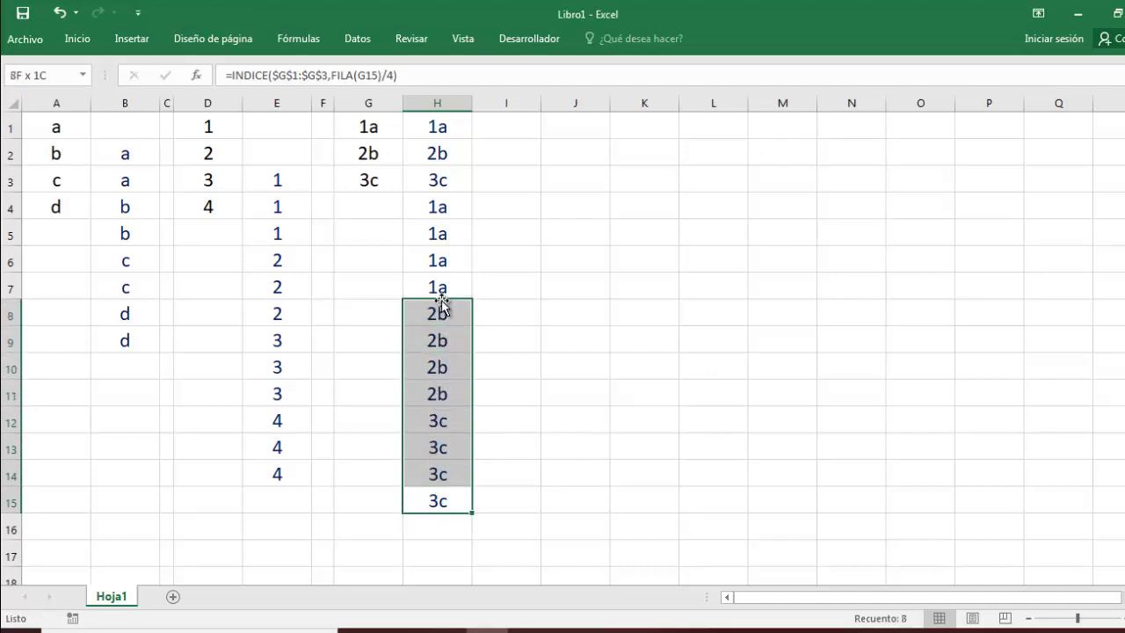
pyautogui.moveTo(441, 304); pyautogui.dragTo(437, 203)
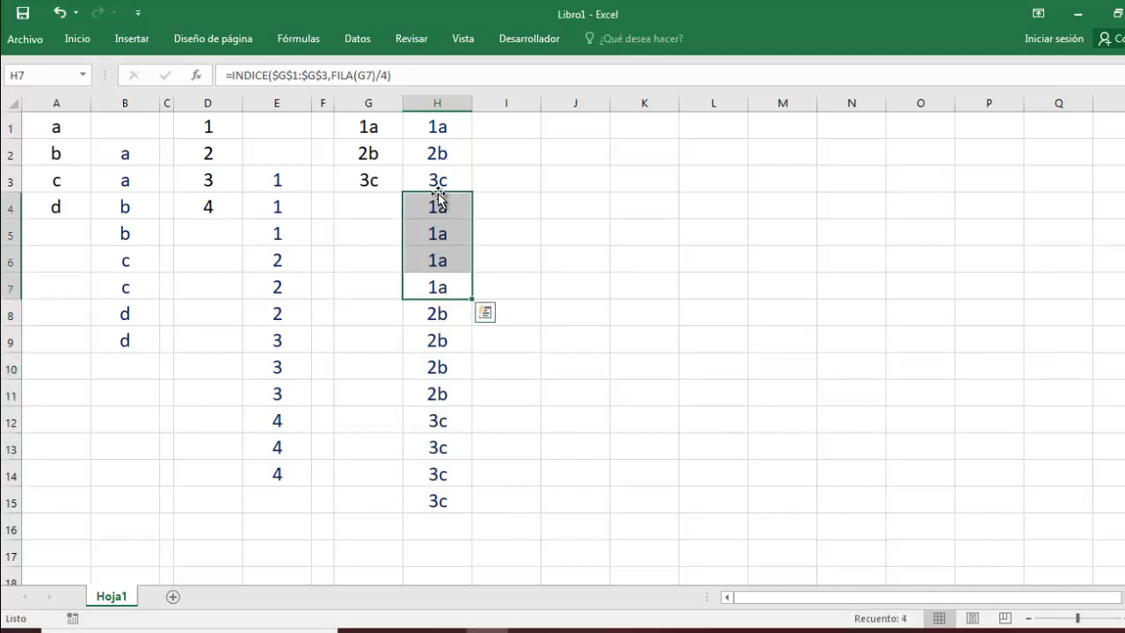
pyautogui.moveTo(437, 203); pyautogui.dragTo(438, 121)
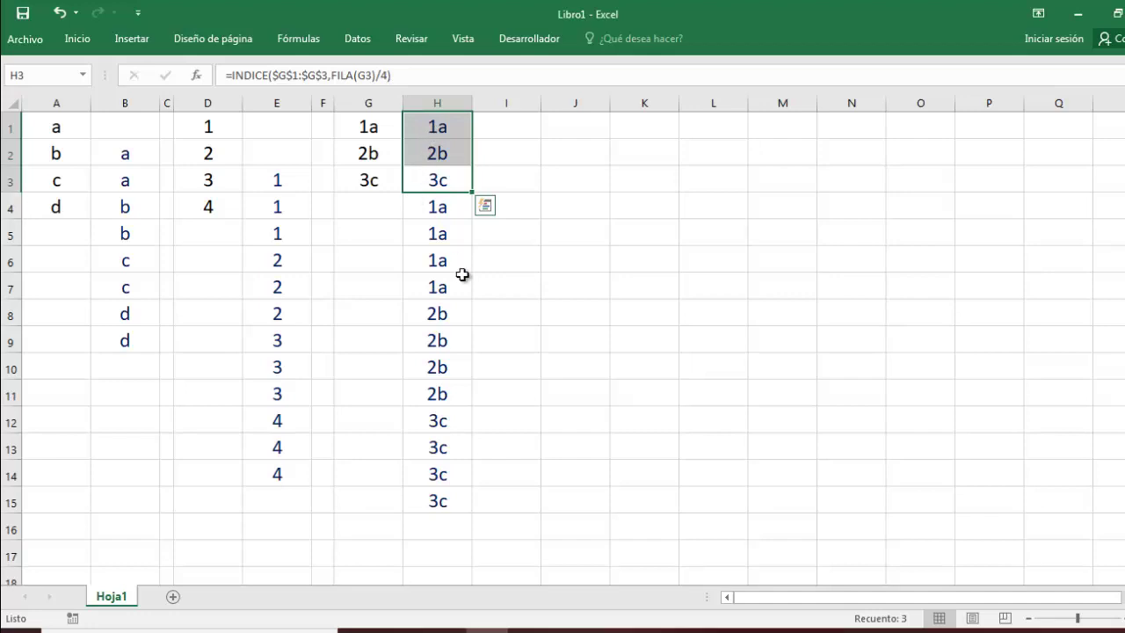
pyautogui.press('Delete')
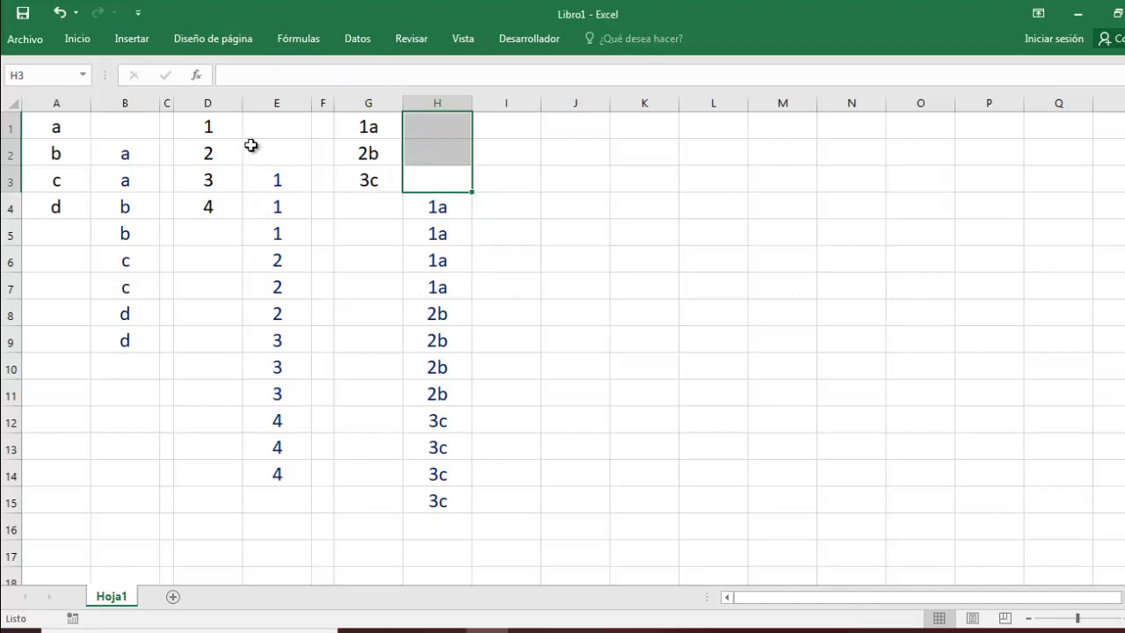
pyautogui.click(126, 136)
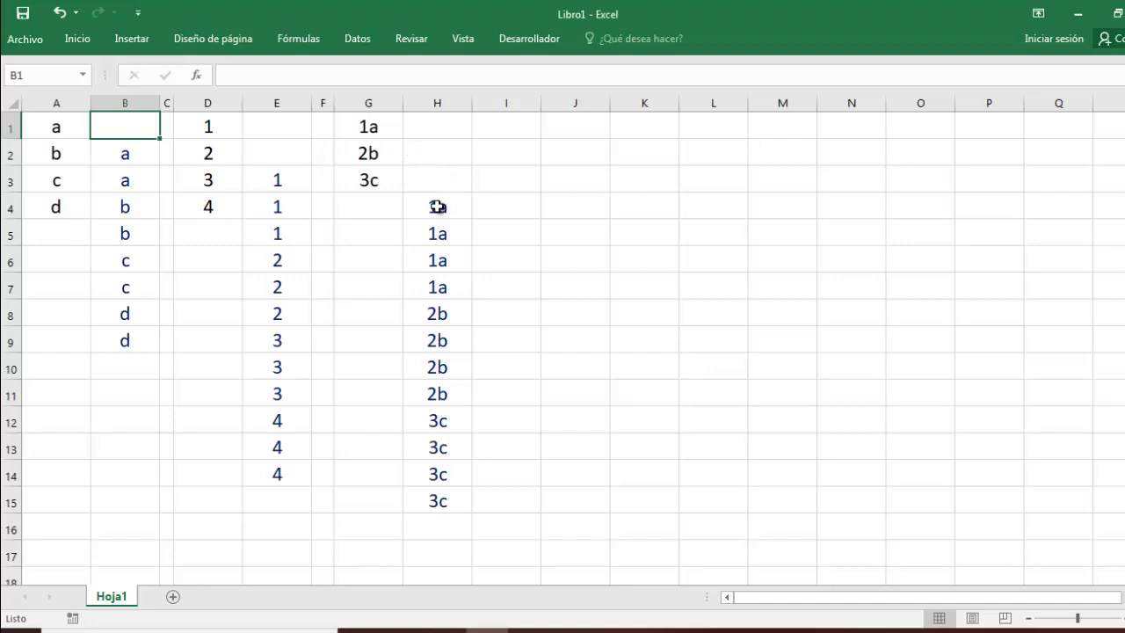
pyautogui.moveTo(437, 207); pyautogui.dragTo(437, 496)
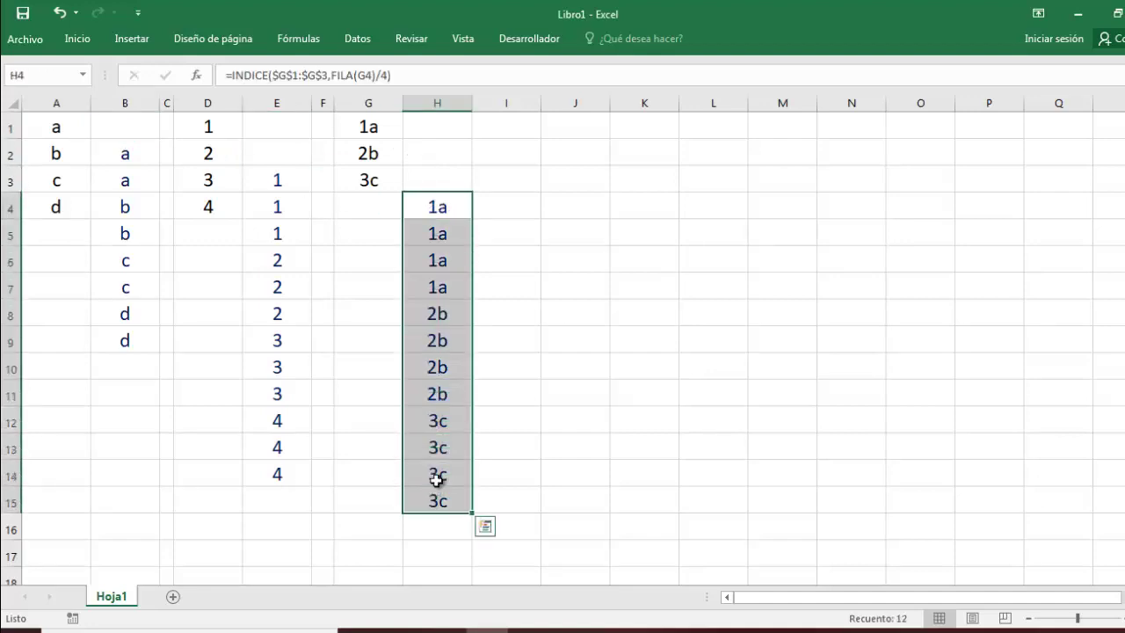
pyautogui.click(603, 293)
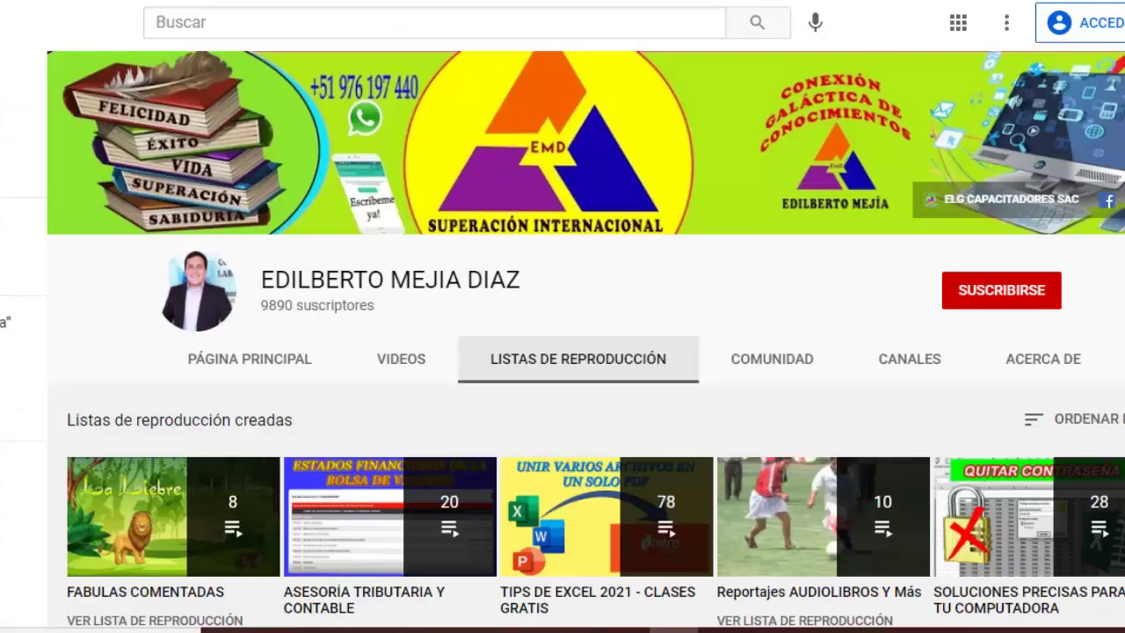